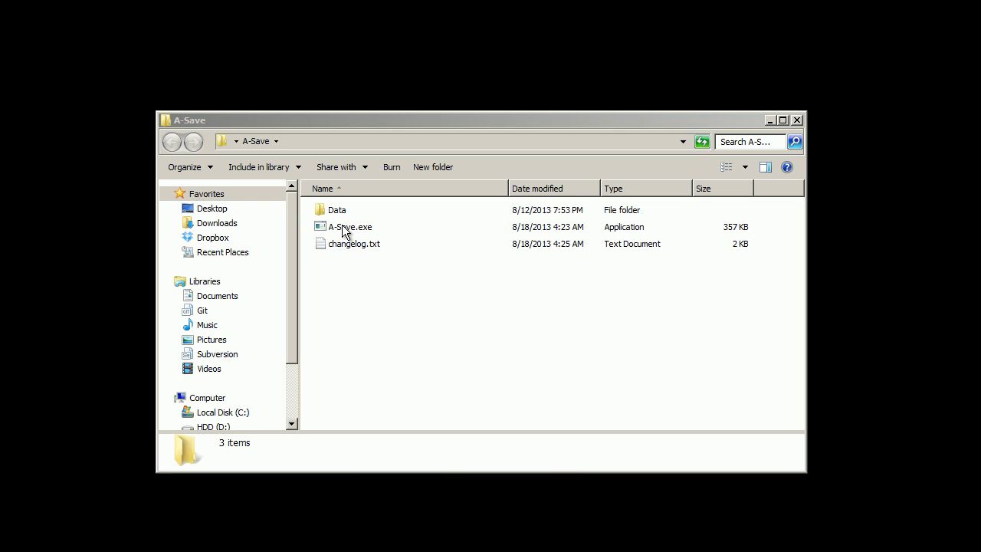
Step: Launch A-Save.exe and load the save file "Pokemon - Emerald Version (USA, Europe).sav" from the desktop
double_click(343, 227)
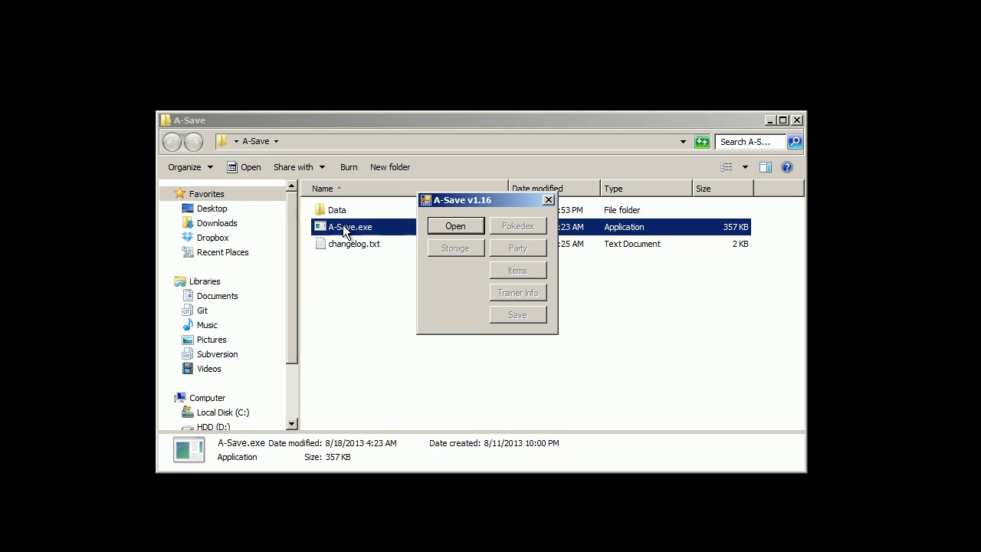
mouse_move(486, 205)
left_mouse_down()
mouse_move(414, 212)
mouse_move(478, 213)
mouse_move(481, 239)
mouse_move(490, 209)
left_mouse_up()
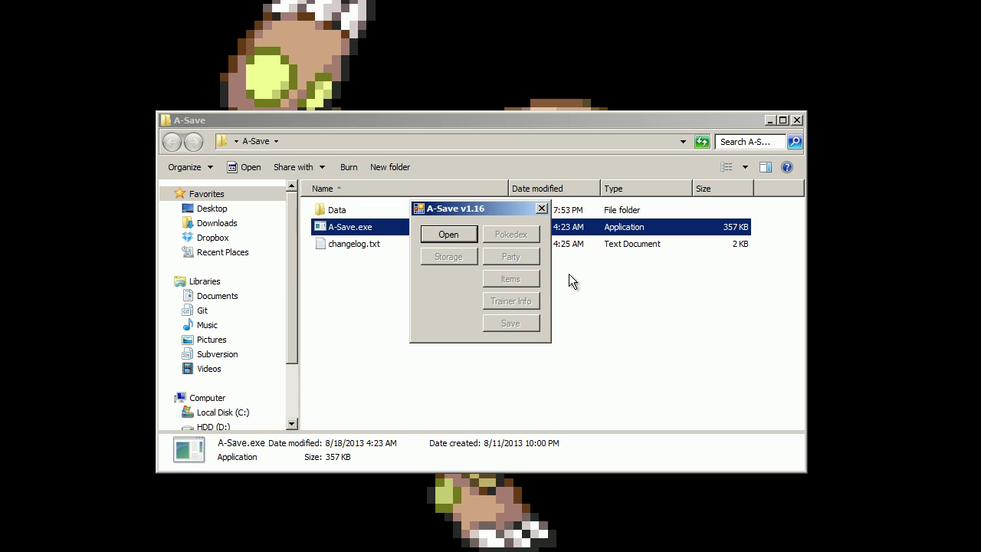
left_click(471, 231)
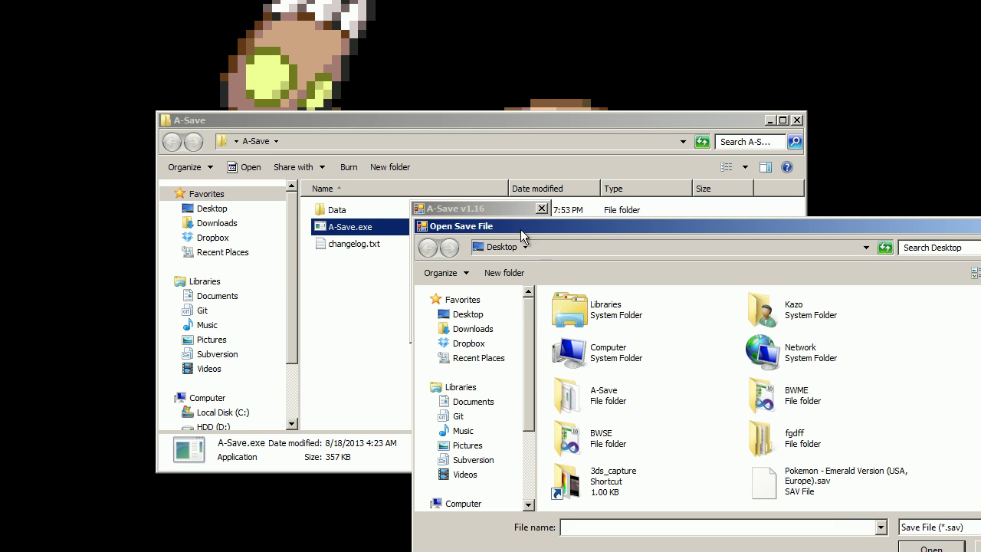
left_click_drag(521, 229, 419, 140)
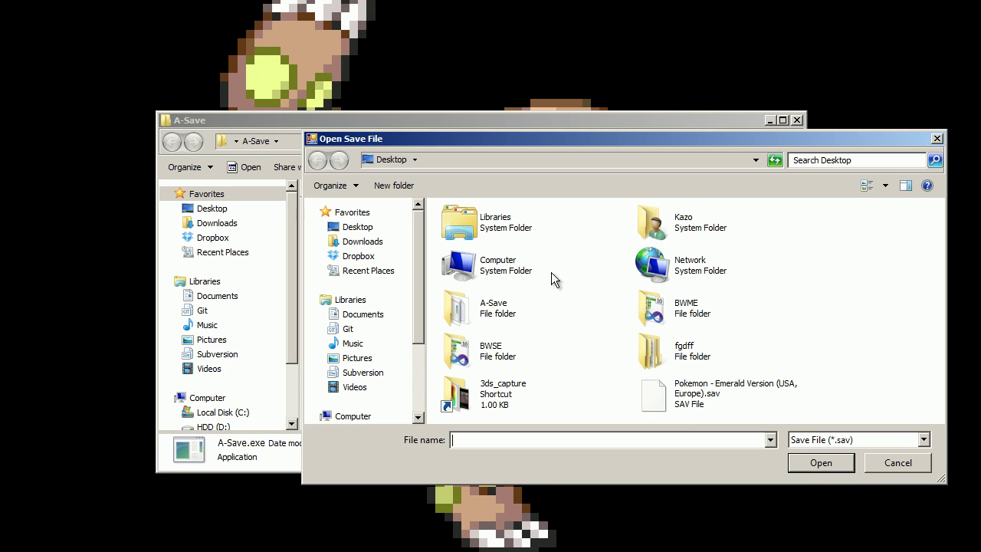
left_click(711, 392)
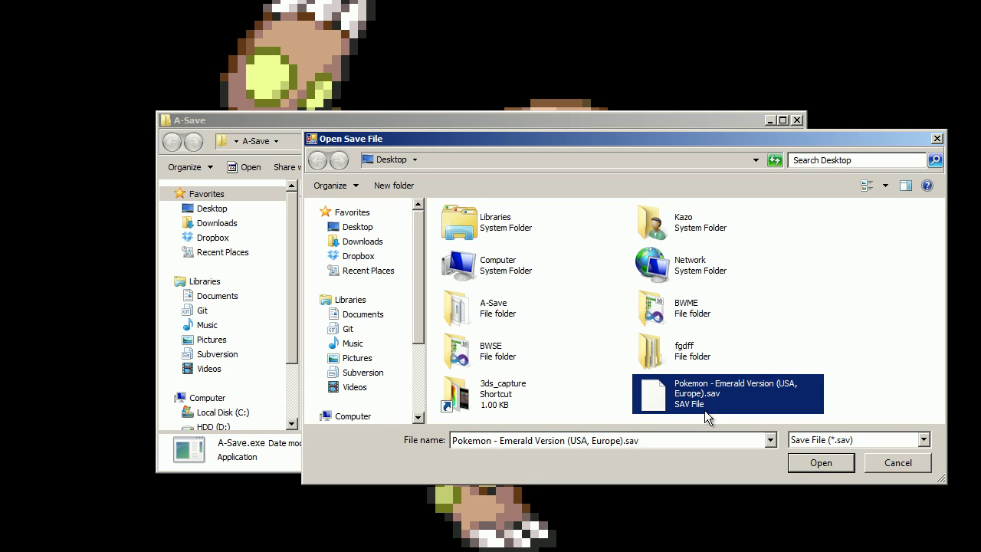
left_click(820, 461)
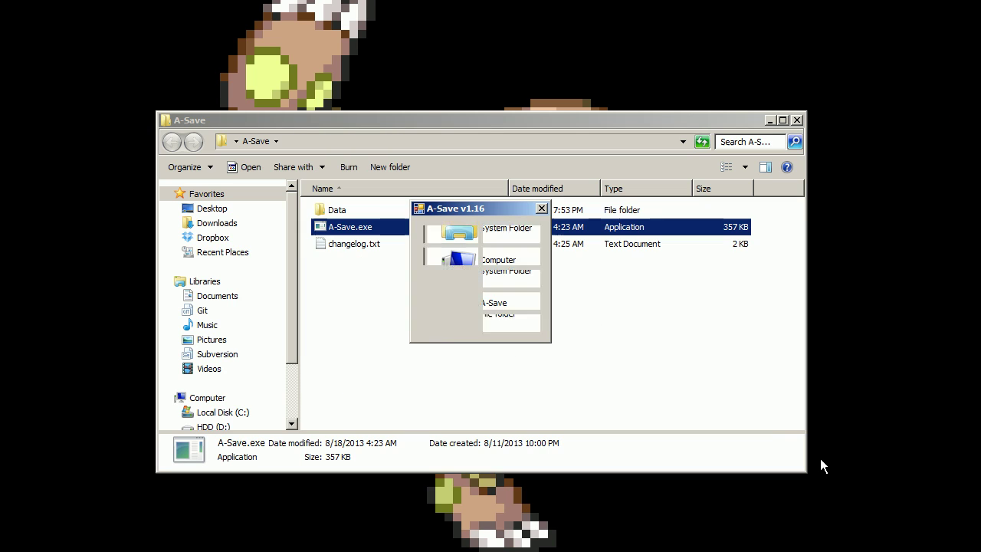
Step: Look over the Pokedex editing options, including the Pokémon list, and close the editor without accepting changes
left_click(498, 234)
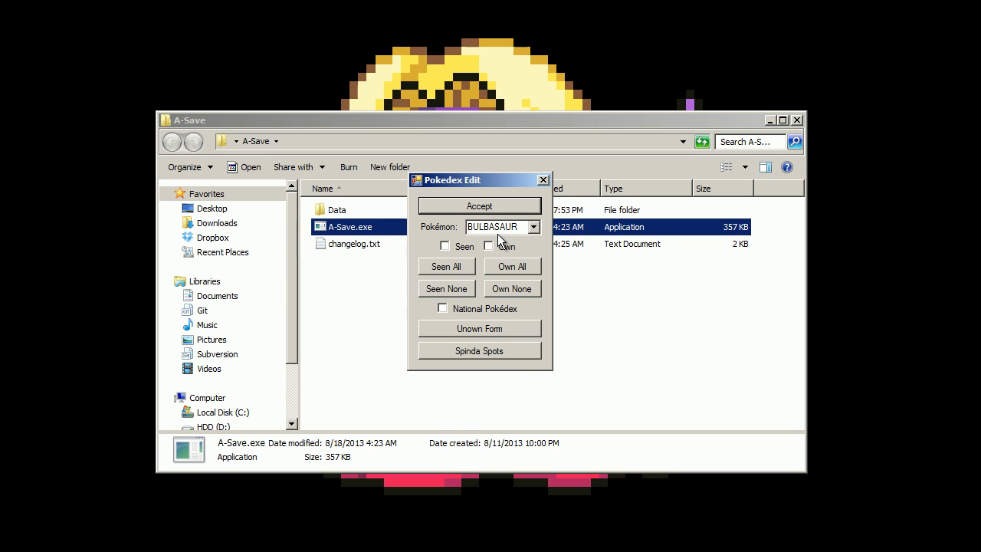
left_click_drag(494, 188, 501, 189)
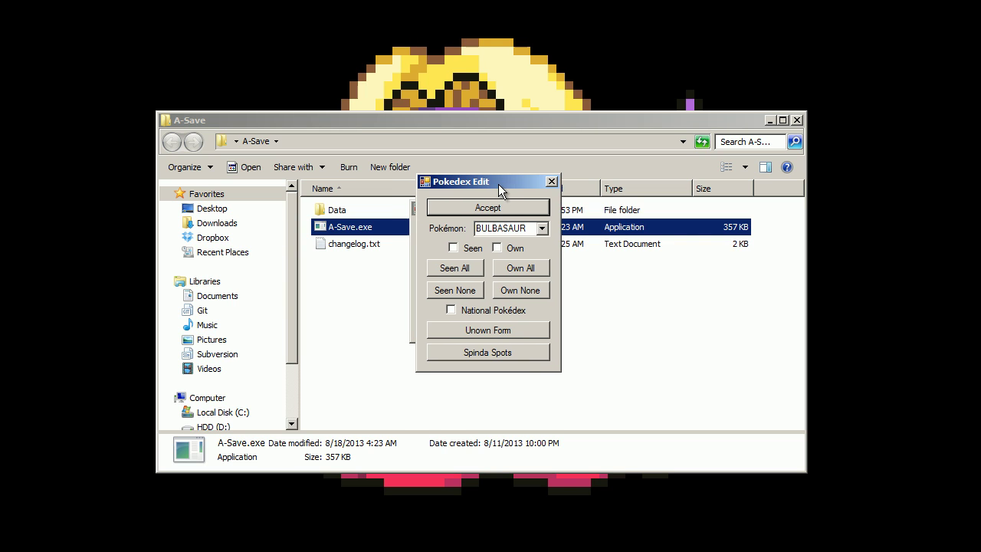
left_click(541, 228)
left_click(540, 230)
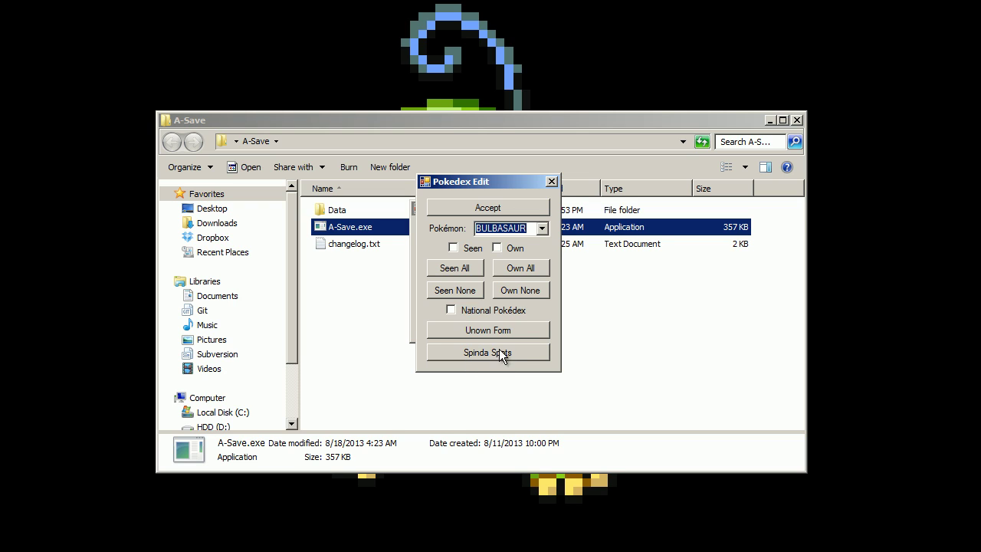
left_click(551, 181)
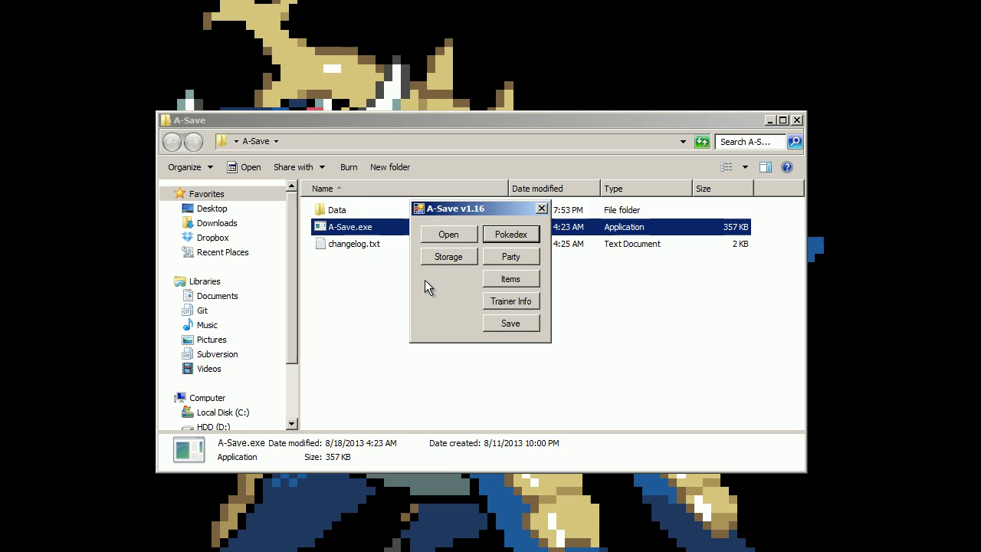
Step: Open the Pokémon storage and examine the box name and the details of the Pokémon in box 1
left_click(448, 259)
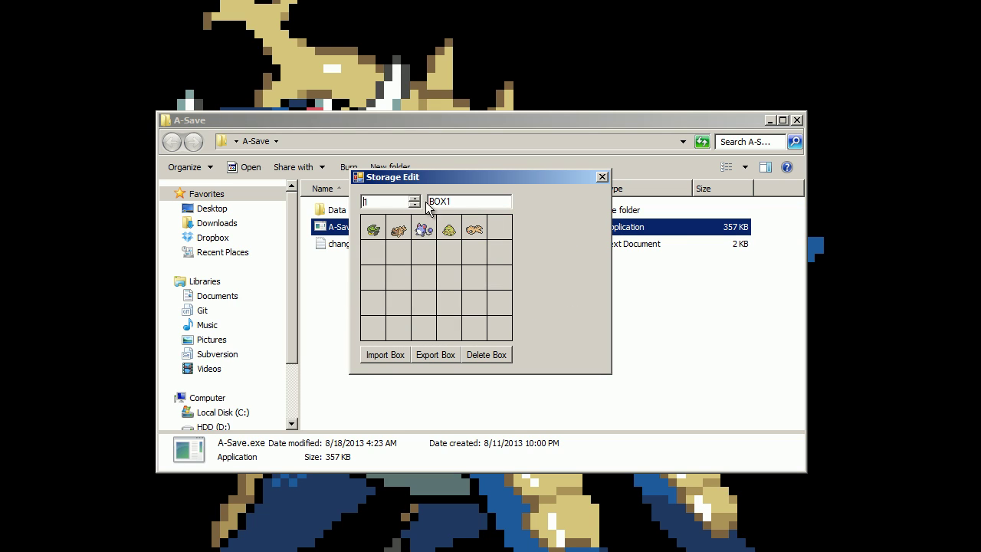
left_click_drag(472, 203, 392, 201)
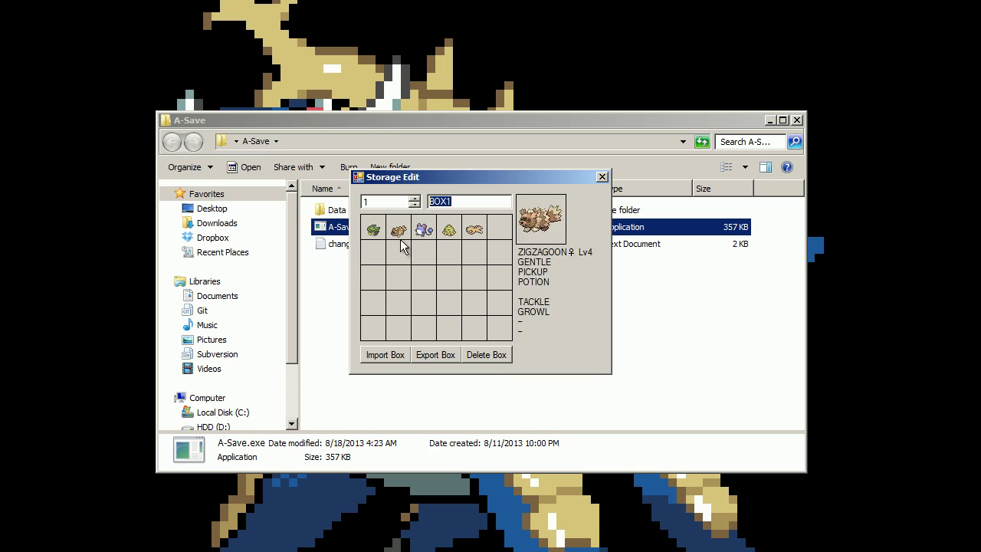
left_click(450, 203)
mouse_move(373, 232)
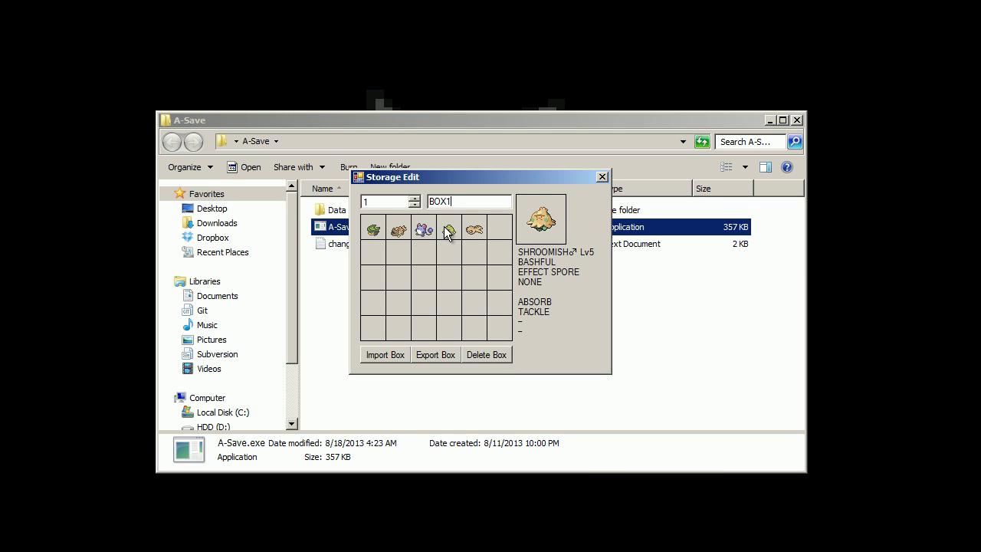
mouse_move(470, 232)
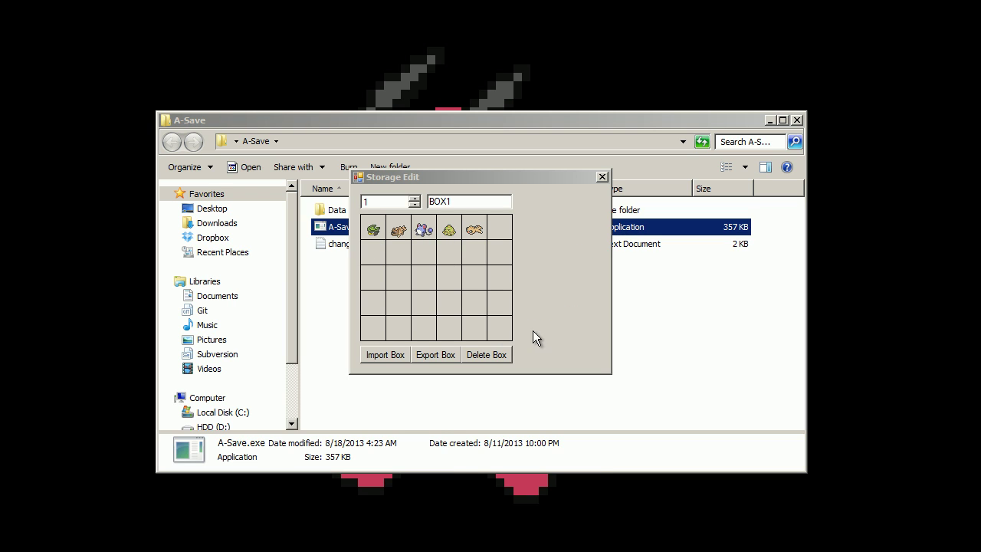
Step: Open the Lotad in the first slot of box 1 for editing
left_click(374, 230)
right_click(373, 229)
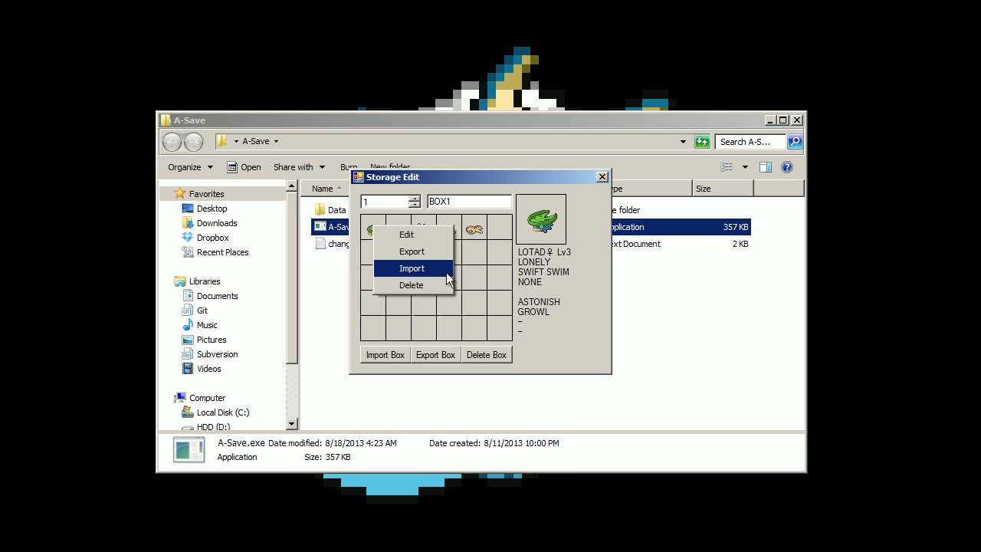
left_click(408, 236)
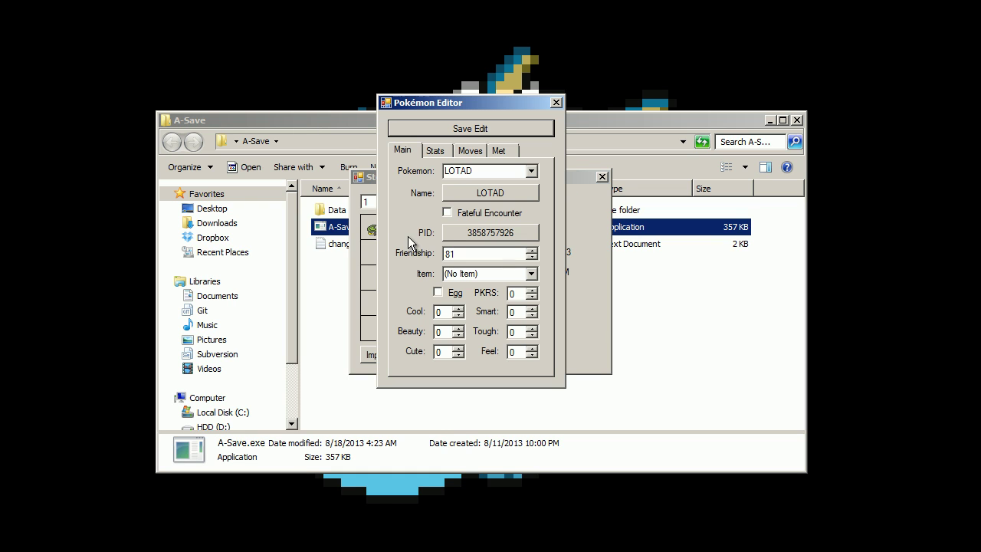
left_click_drag(463, 108, 462, 117)
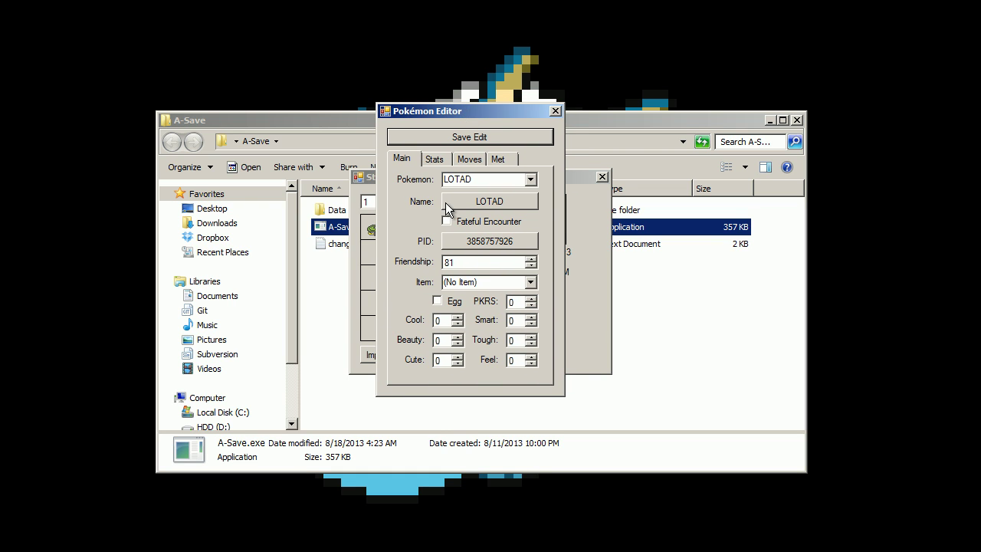
Step: Review Lotad's stats, moves and met information, ending on its main details
left_click(432, 160)
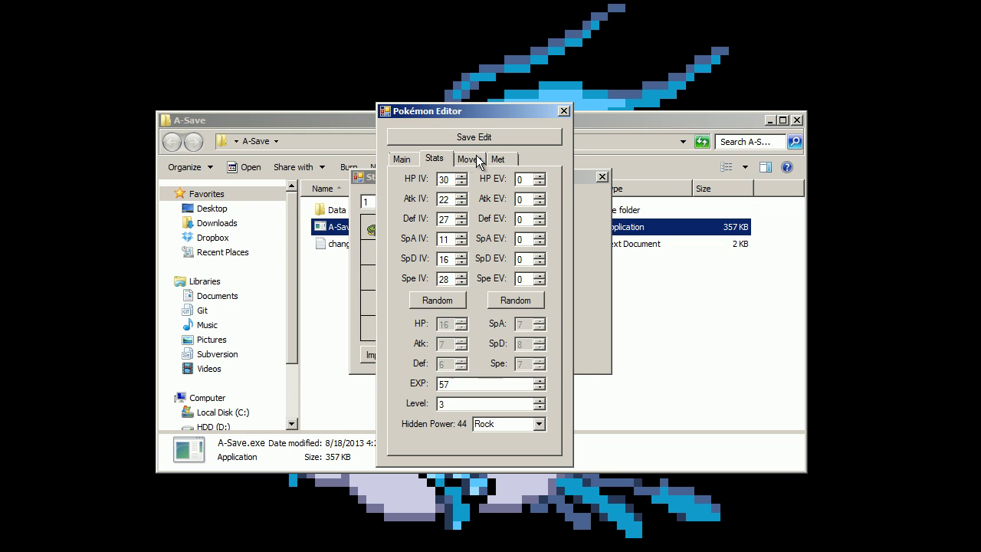
left_click(475, 158)
left_click(502, 159)
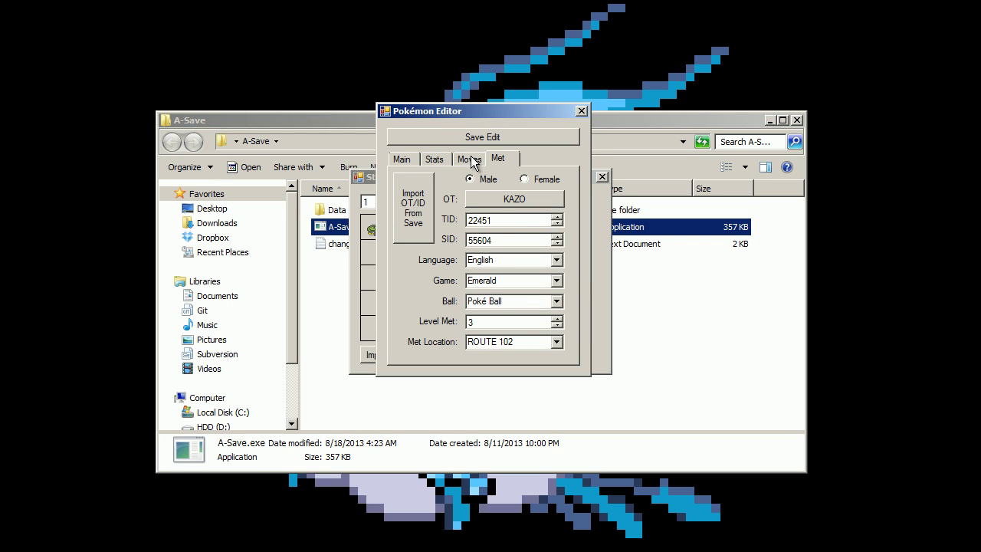
left_click(470, 159)
left_click(434, 159)
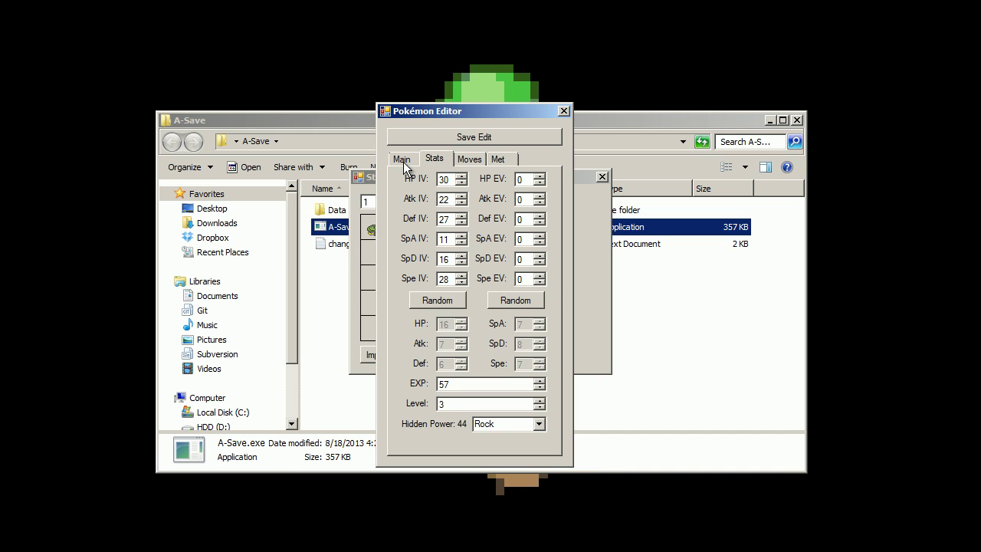
left_click(403, 161)
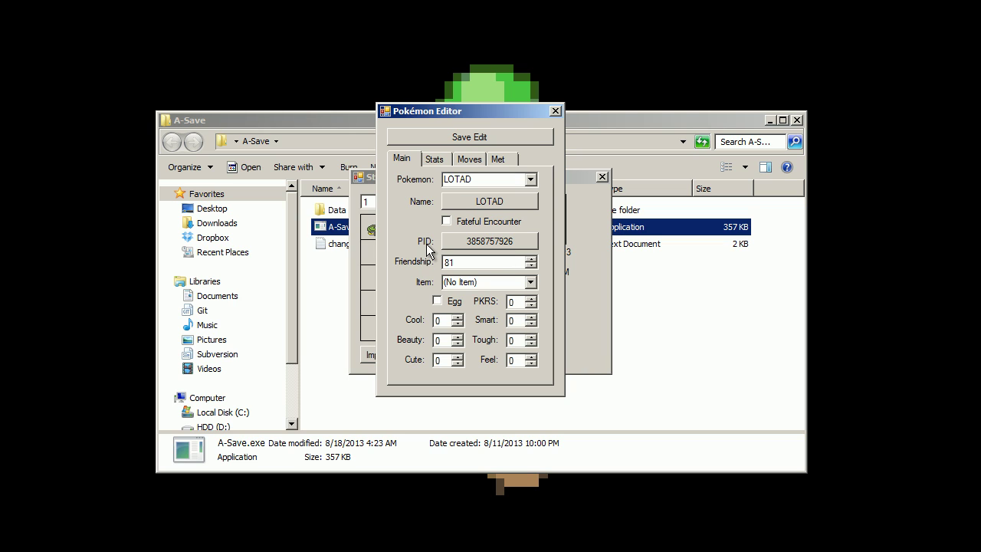
Step: View the gender, ability, nature and shiny options in Lotad's PID generator and close it unchanged
left_click(499, 243)
mouse_move(469, 147)
left_mouse_down()
mouse_move(448, 164)
mouse_move(472, 166)
left_mouse_up()
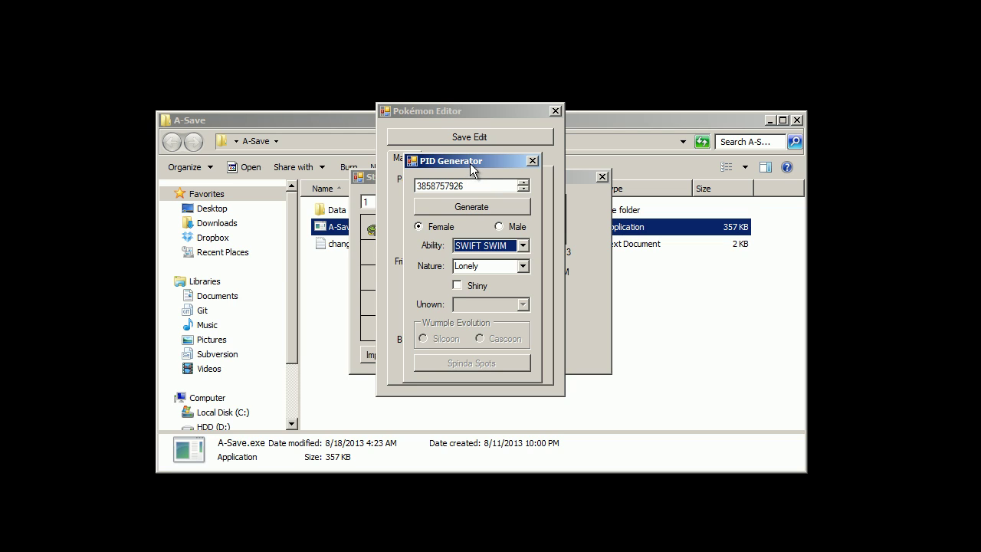
mouse_move(469, 167)
left_mouse_down()
mouse_move(662, 188)
mouse_move(396, 193)
mouse_move(452, 167)
mouse_move(668, 188)
mouse_move(490, 164)
mouse_move(481, 188)
mouse_move(436, 178)
mouse_move(468, 148)
mouse_move(468, 169)
left_mouse_up()
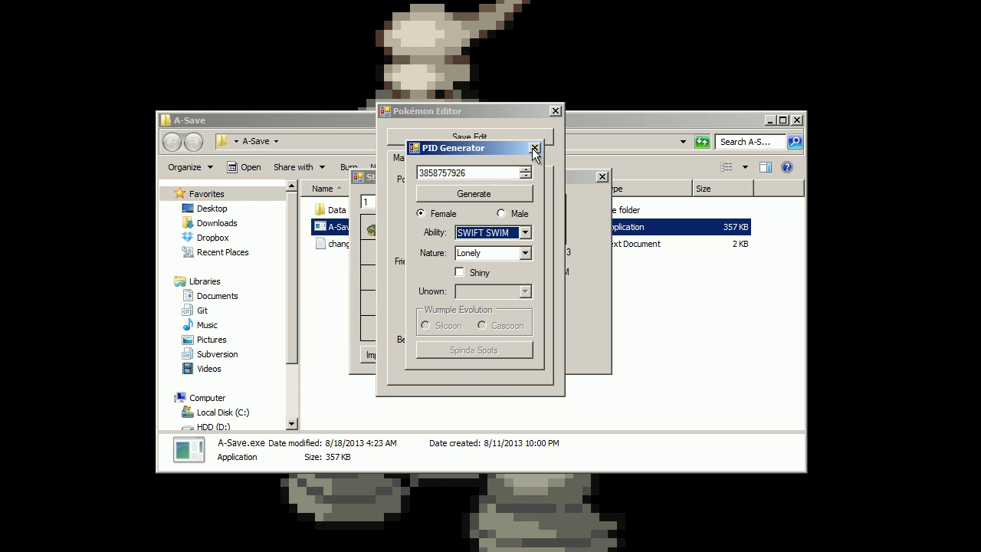
left_click(534, 156)
Step: Check Lotad's stats and moves once more and return to its main details
left_click(435, 160)
left_click(467, 159)
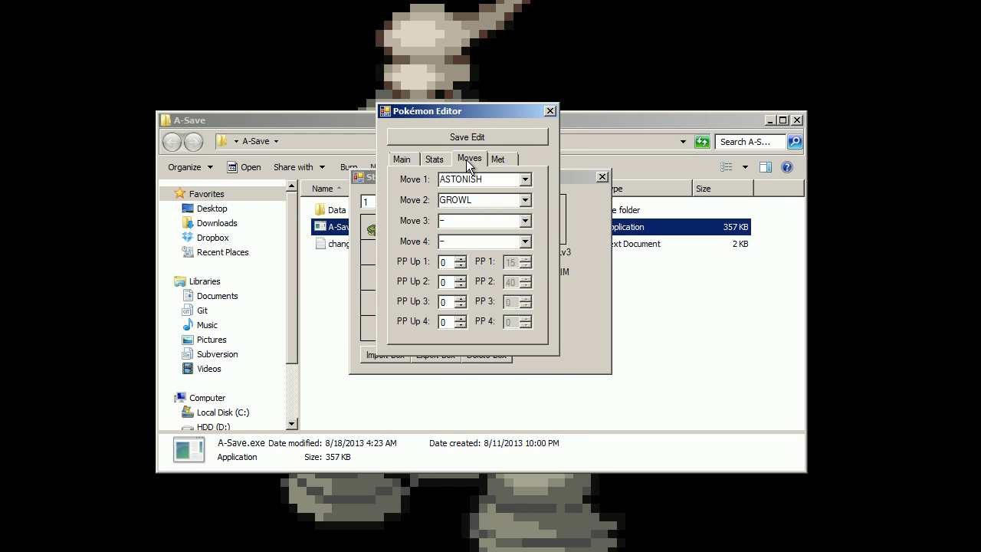
left_click(443, 158)
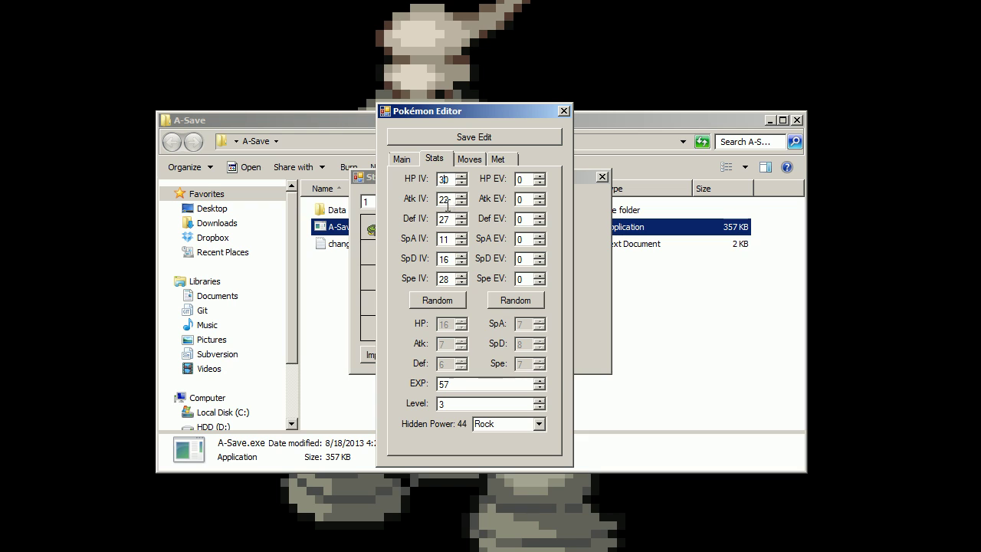
left_click(400, 159)
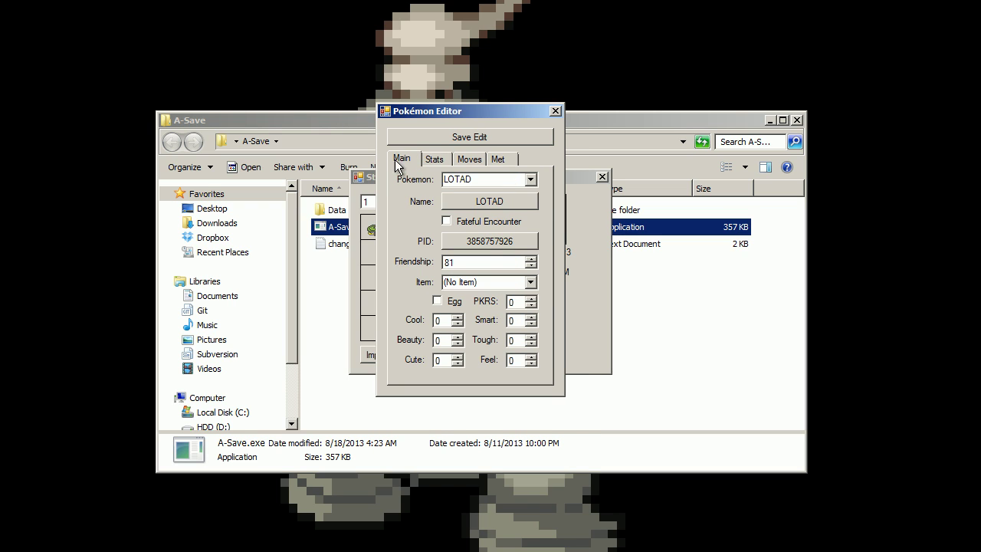
Step: Reopen Lotad's PID generator and try the Male gender option
left_click(483, 240)
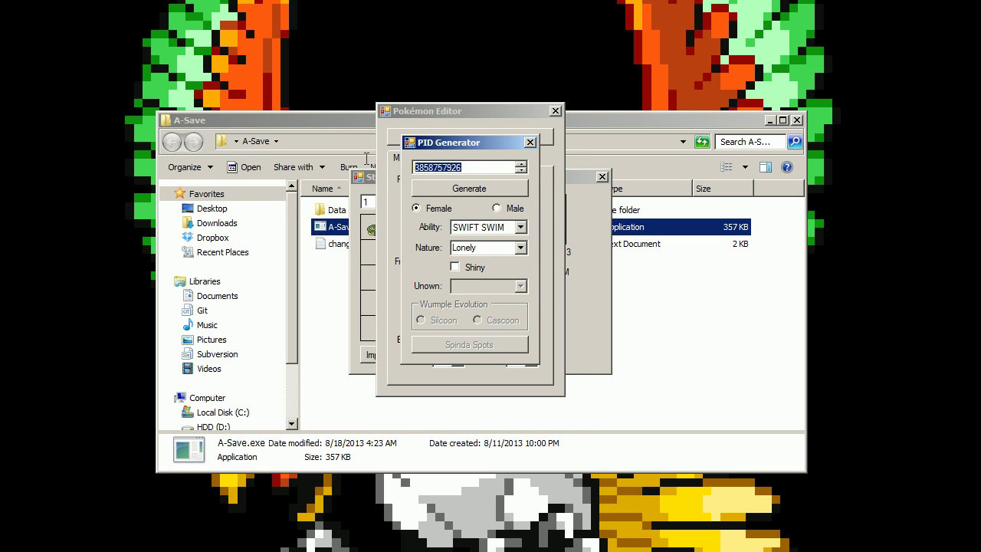
double_click(468, 167)
left_click(468, 167)
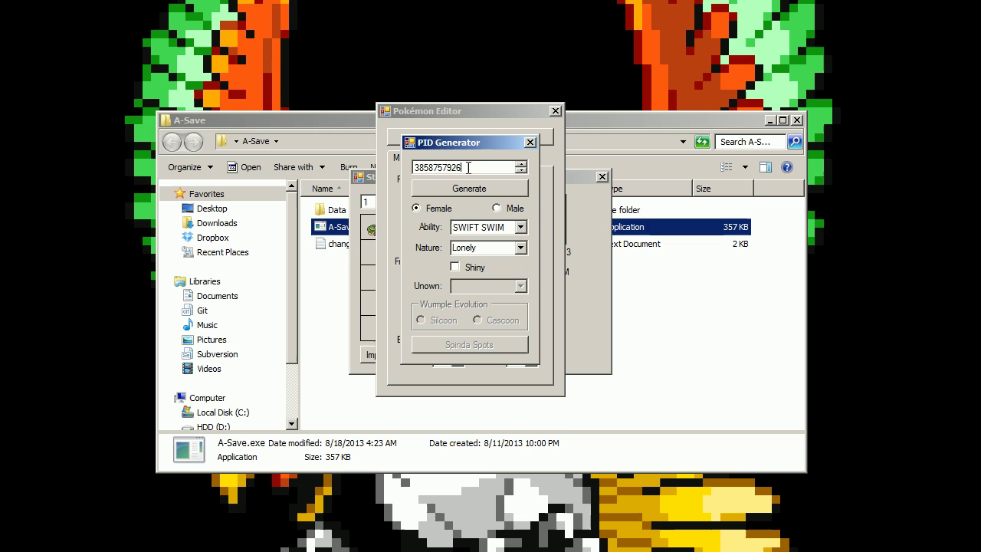
left_click(506, 209)
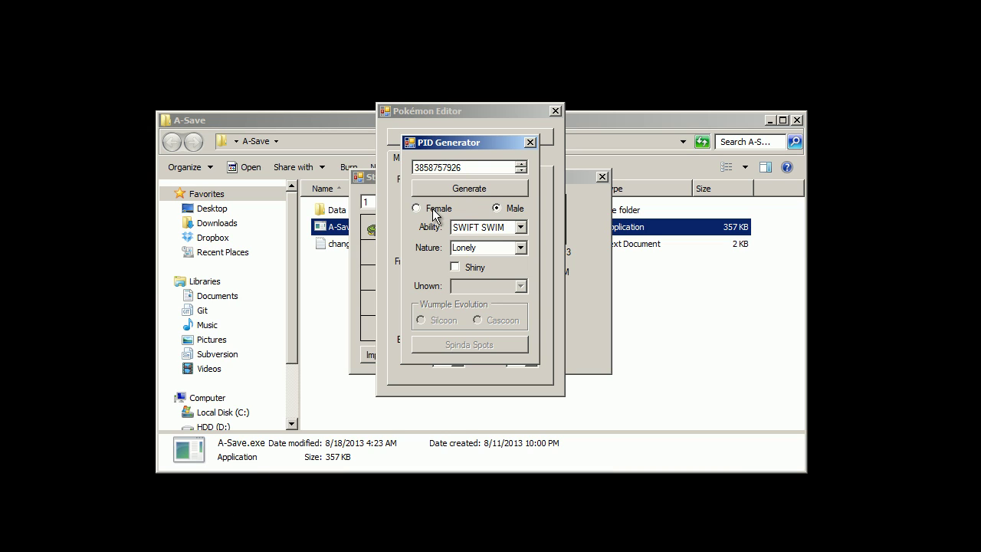
Step: Try the Rain Dish ability for Lotad in the PID generator and switch it back to Swift Swim
left_click(522, 228)
left_click(524, 229)
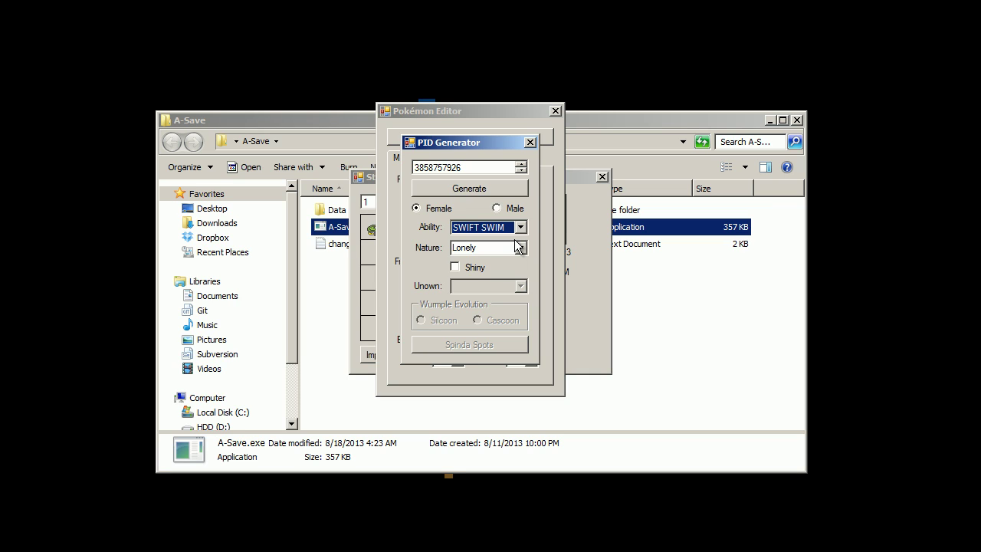
left_click(512, 226)
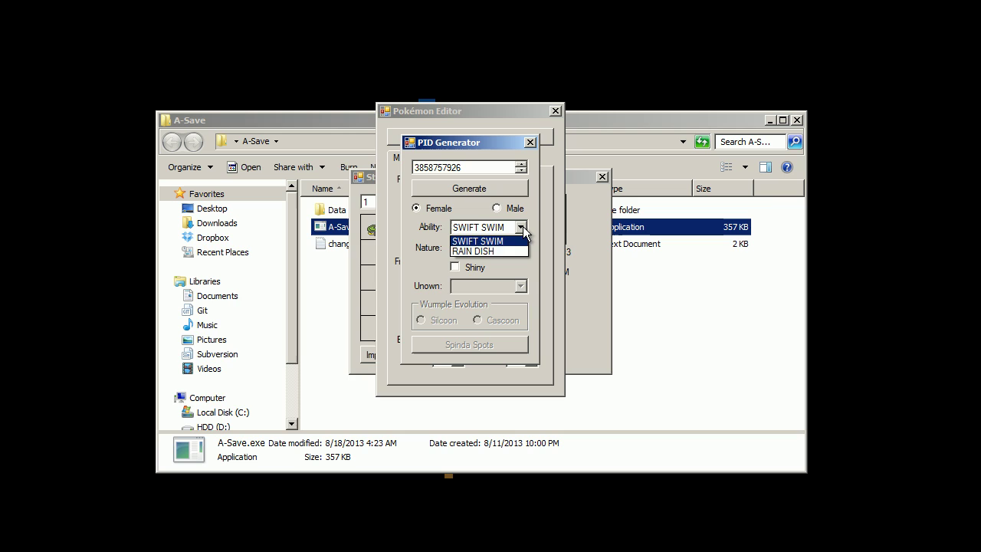
left_click(467, 252)
scroll(468, 250, "up", 1)
scroll(468, 249, "down", 1)
scroll(467, 249, "up", 1)
scroll(468, 248, "down", 1)
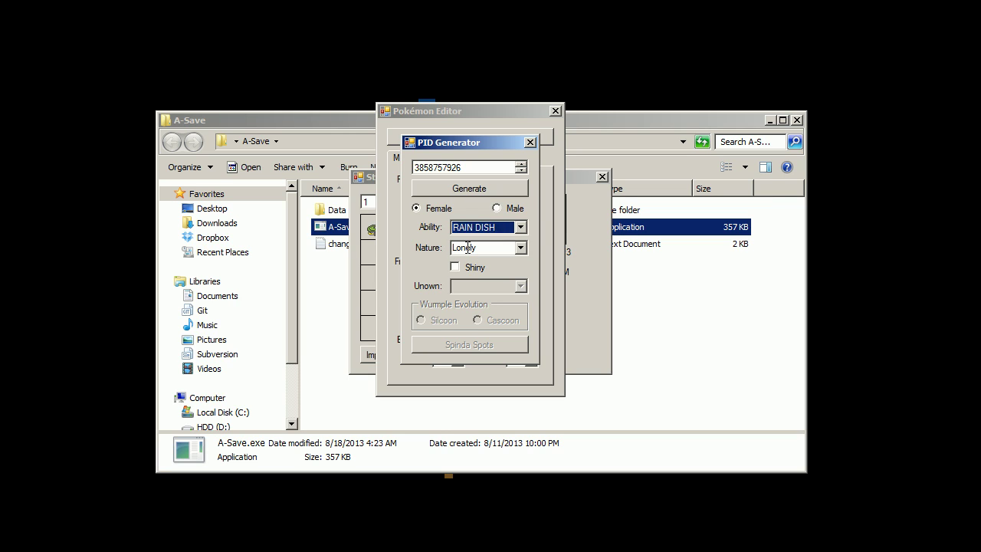
scroll(467, 247, "up", 1)
scroll(467, 247, "down", 1)
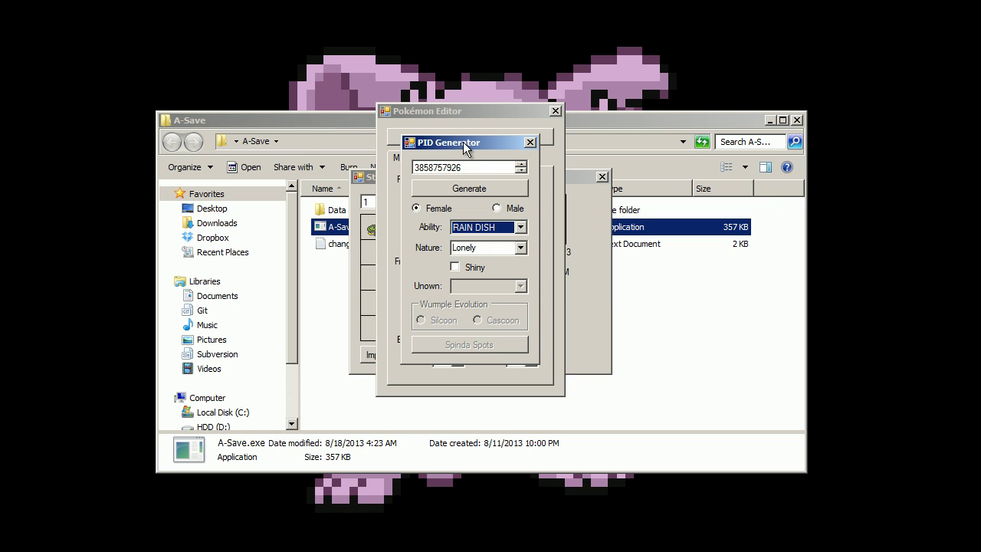
left_click(520, 226)
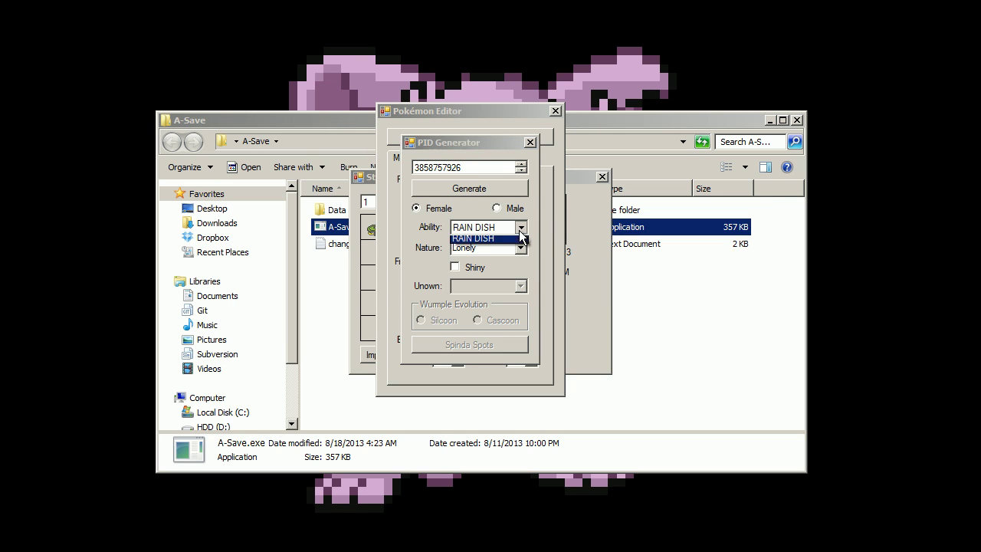
left_click(518, 241)
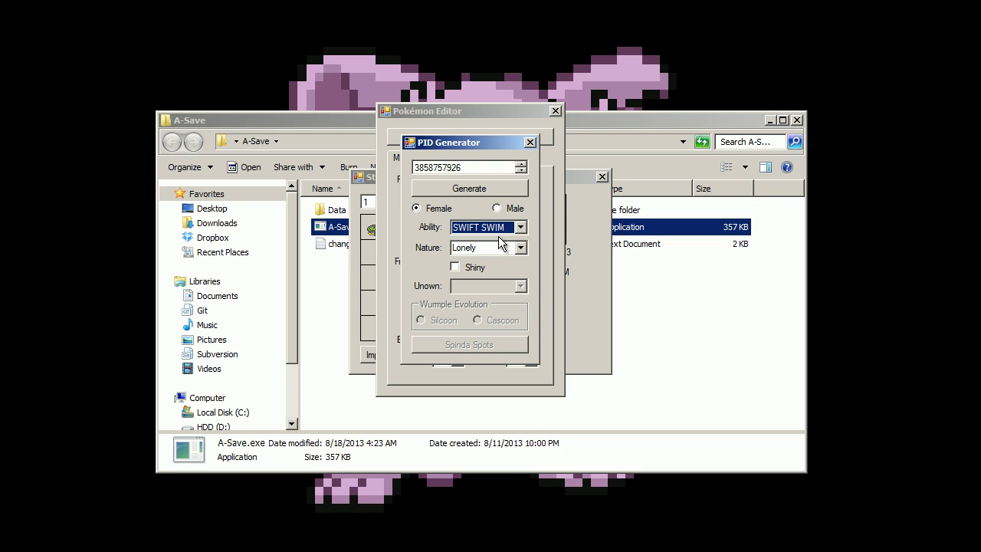
Step: Choose the Rain Dish ability and the Relaxed nature for Lotad in the PID generator
scroll(499, 237, "down", 1)
left_click_drag(453, 139, 487, 139)
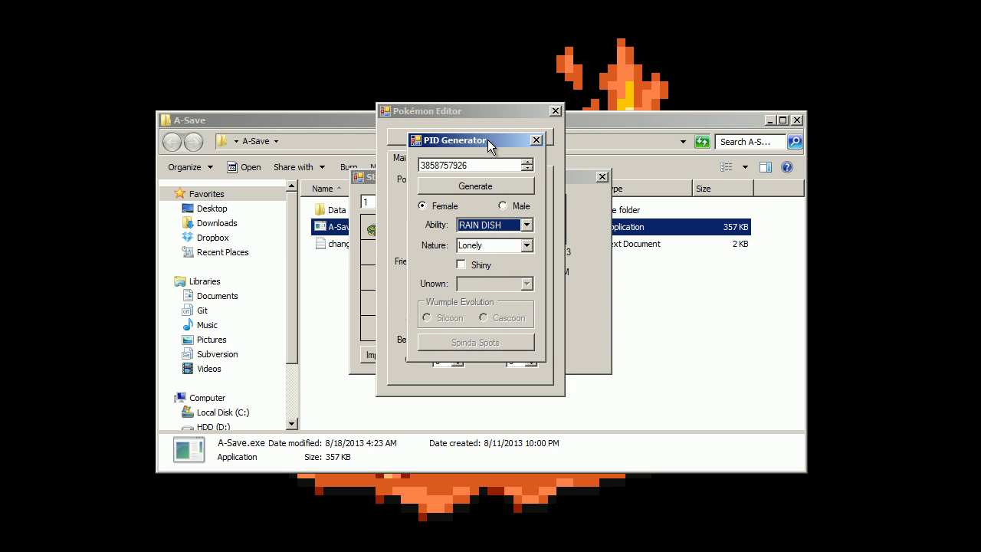
left_click(504, 249)
left_click(527, 246)
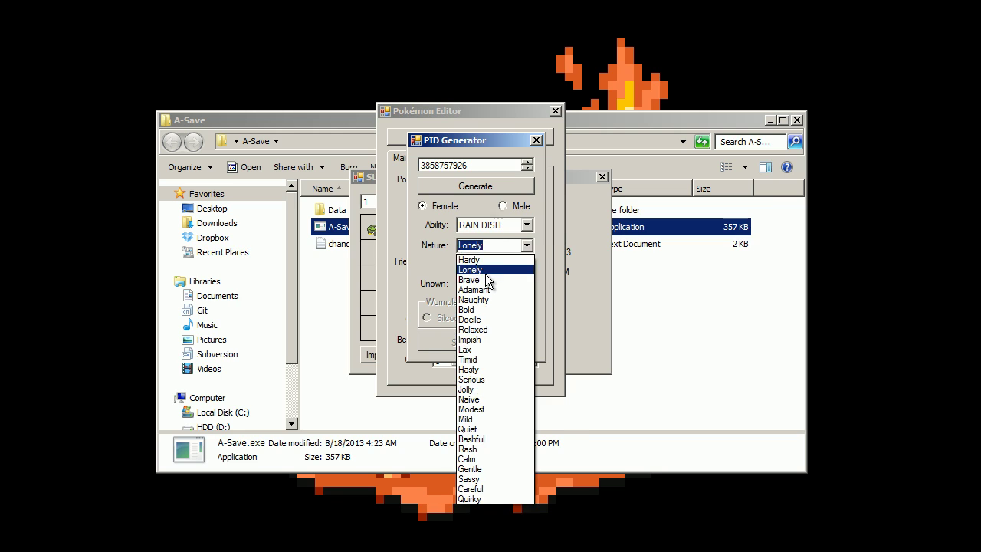
key("r")
key("Return")
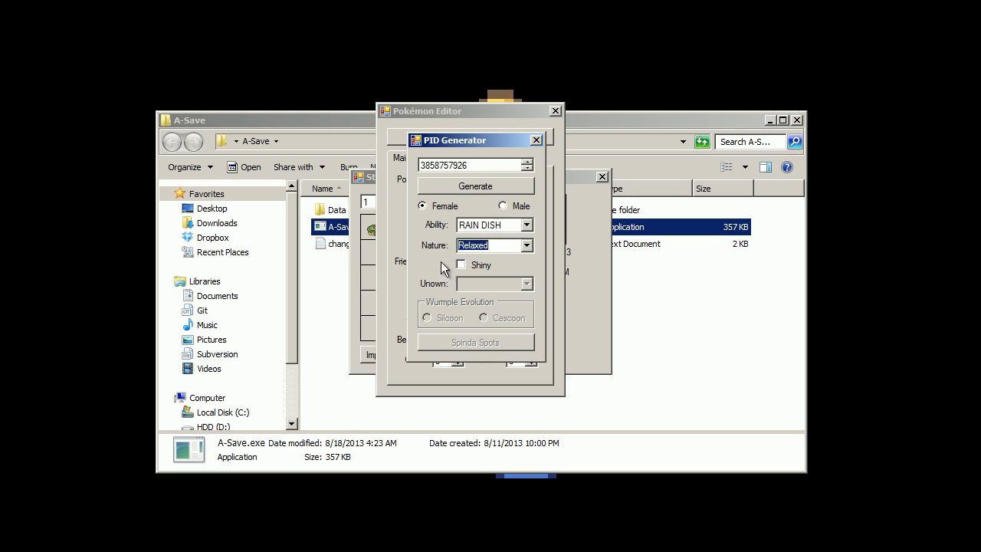
Step: Generate a new PID from the chosen ability and nature and close the PID generator
double_click(485, 164)
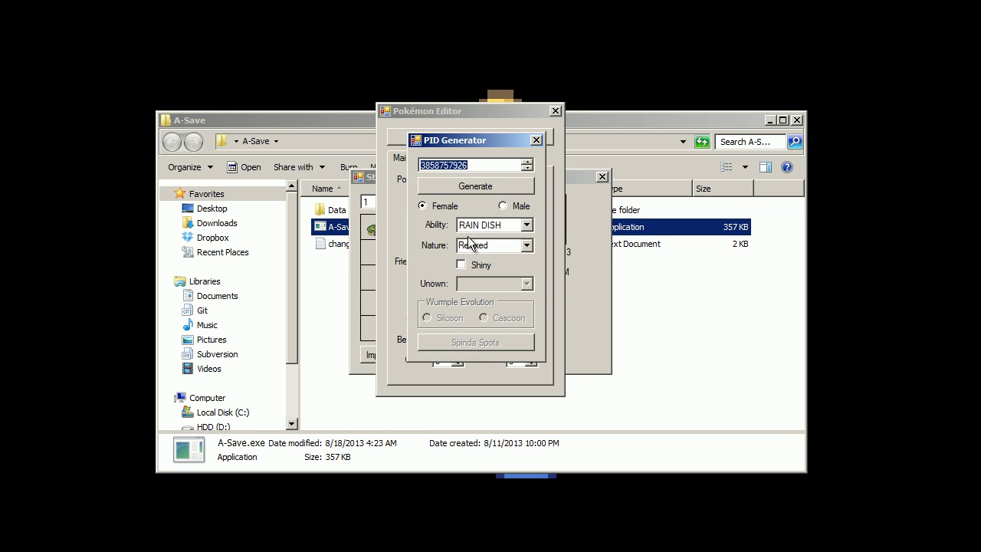
left_click(470, 185)
left_click(471, 186)
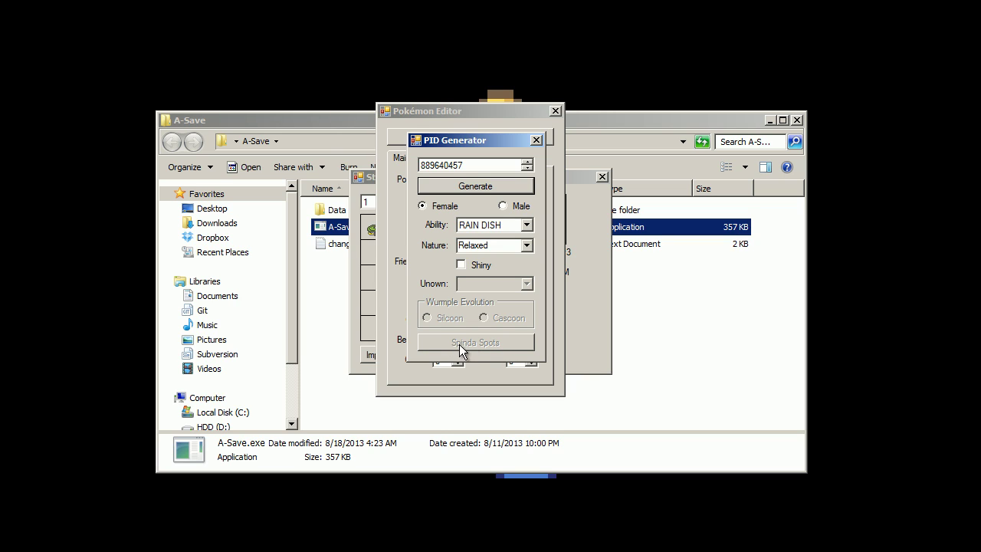
left_click(499, 165)
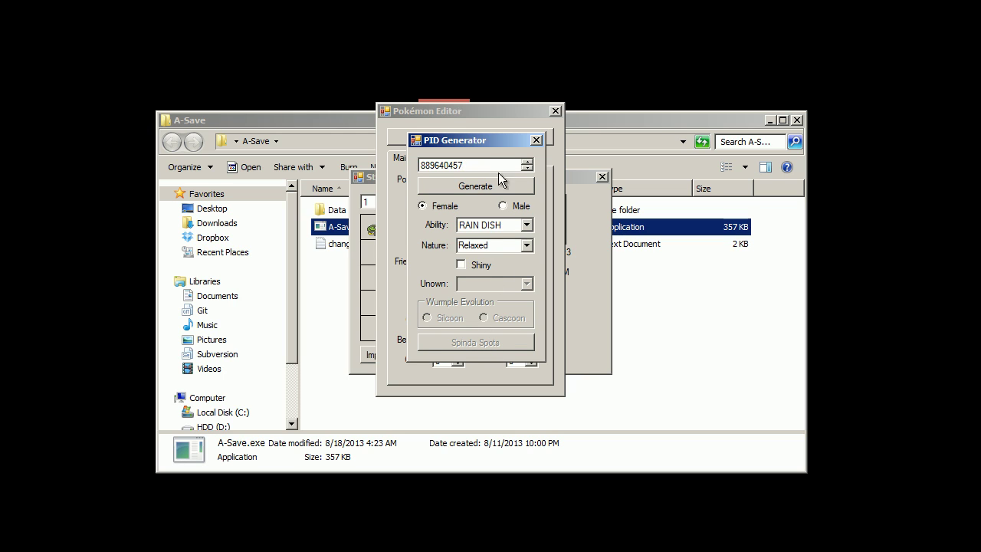
mouse_move(481, 145)
left_mouse_down()
mouse_move(513, 142)
mouse_move(458, 145)
mouse_move(478, 146)
left_mouse_up()
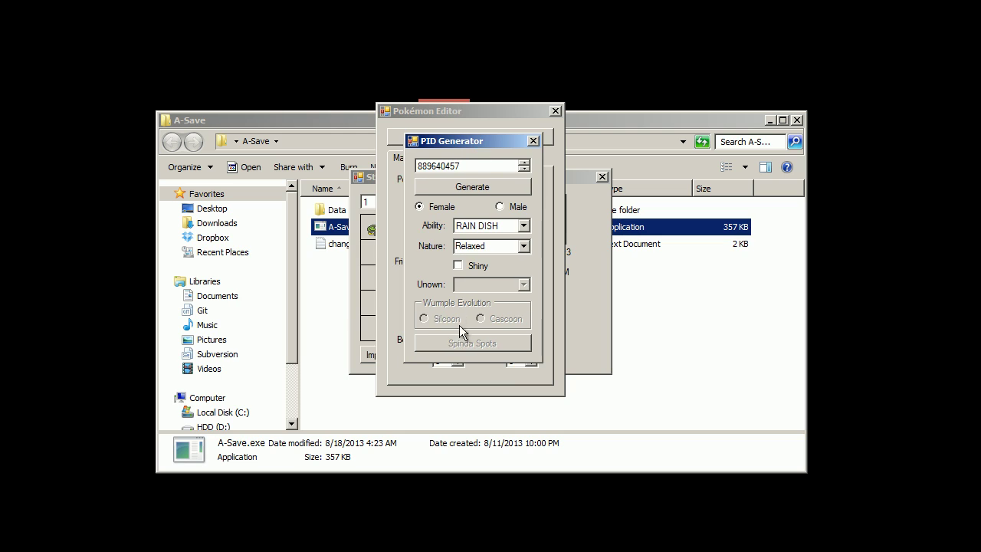
left_click(483, 239)
left_click(487, 226)
left_click(478, 253)
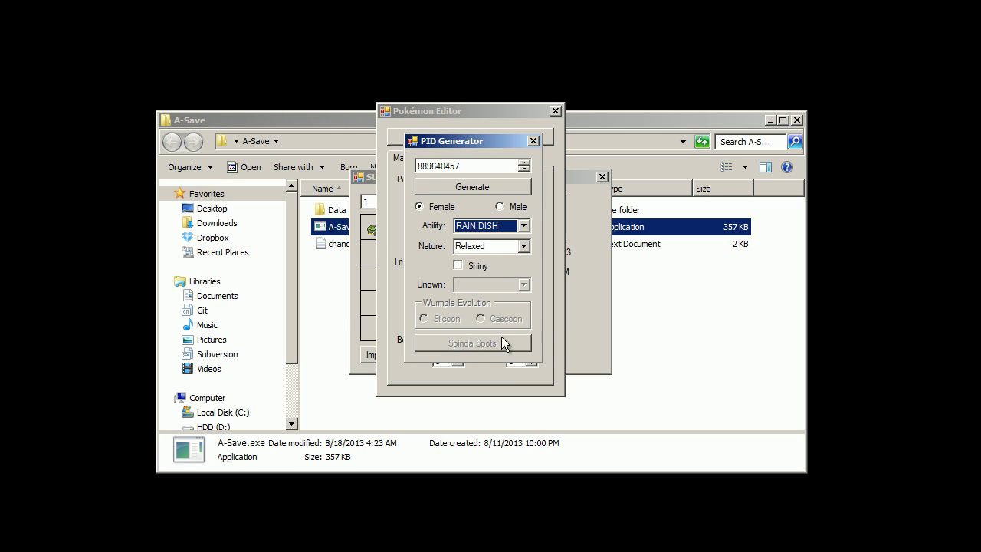
left_click(534, 142)
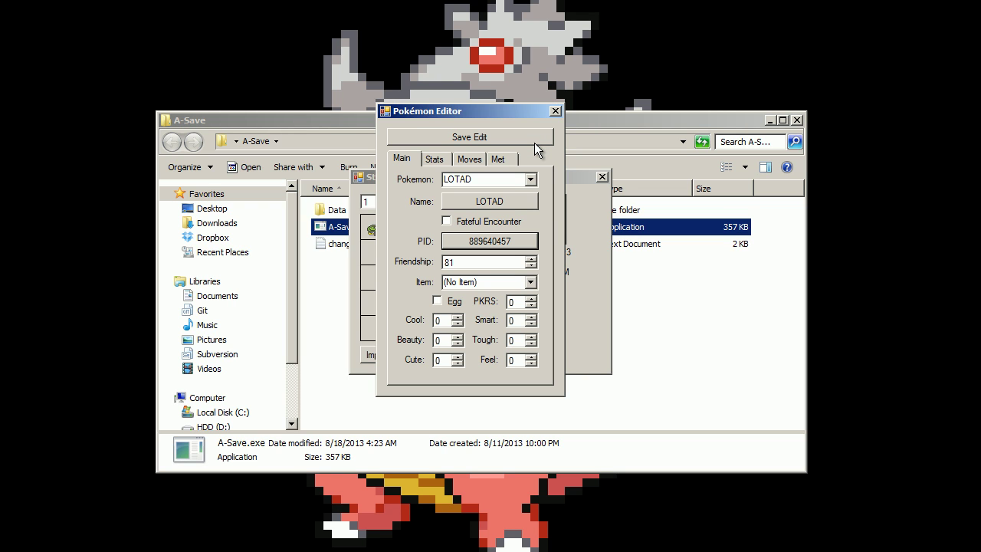
Step: Try an HP EV of 99 in Lotad's stats
left_click(435, 159)
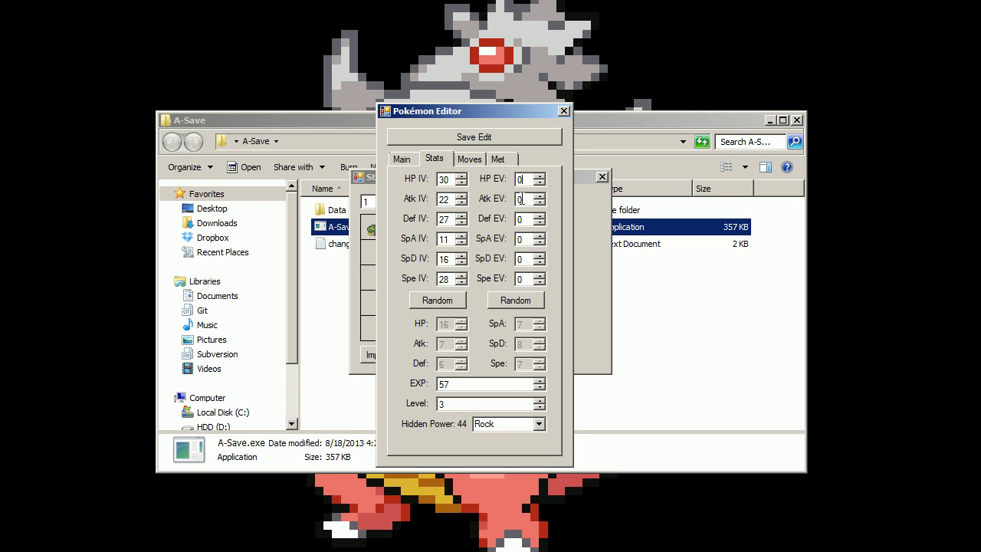
type("78")
key("Up")
key("Up")
key("Up")
key("Tab")
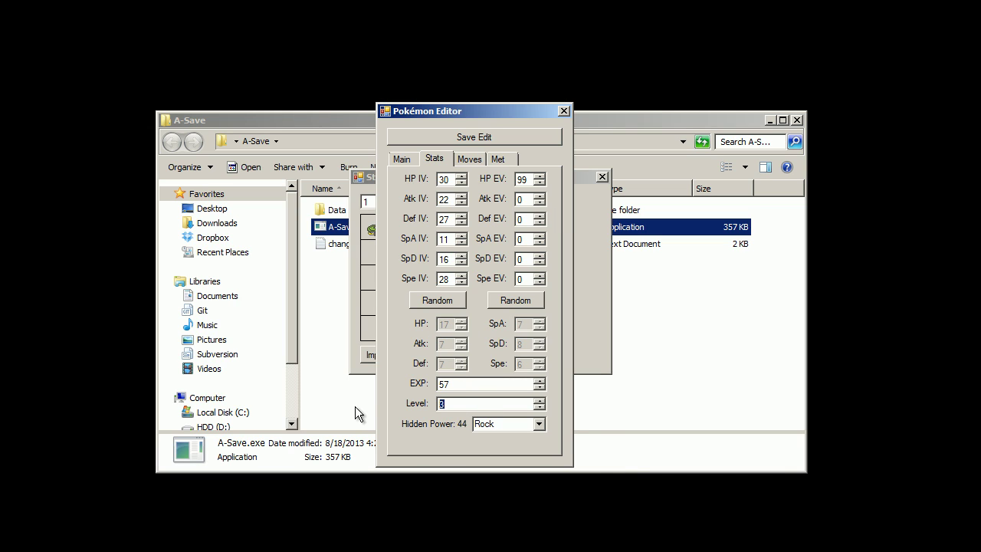
Step: Set Lotad's level to 50 and its HP EV to 255
type("50")
left_click(529, 200)
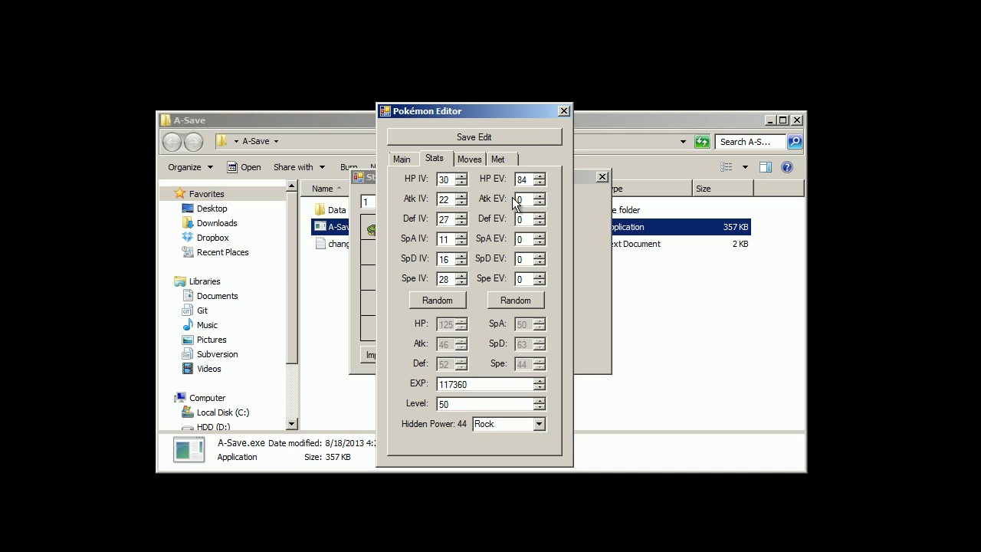
left_click(539, 176)
type("255")
left_click(526, 198)
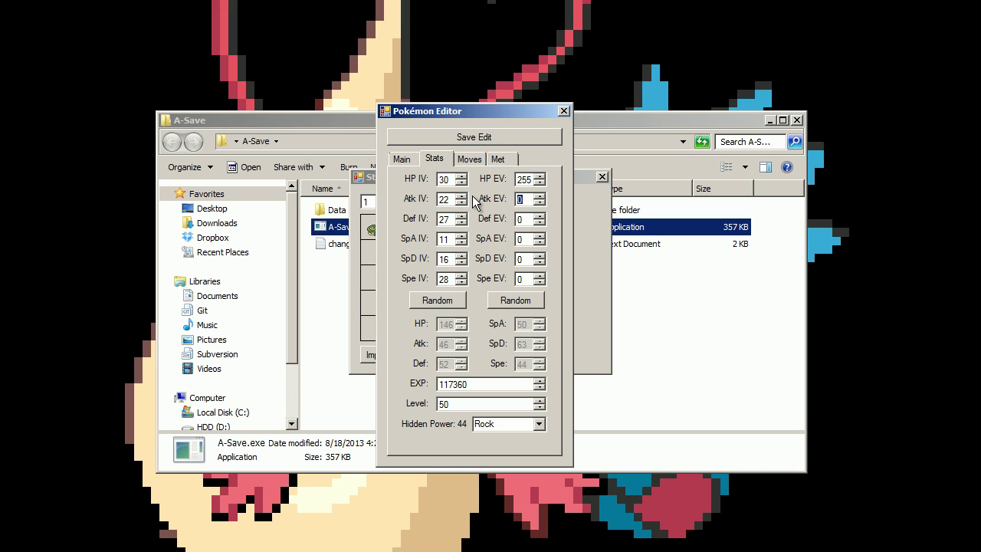
Step: Set Lotad's Attack EV to 246
type("255")
left_click(526, 220)
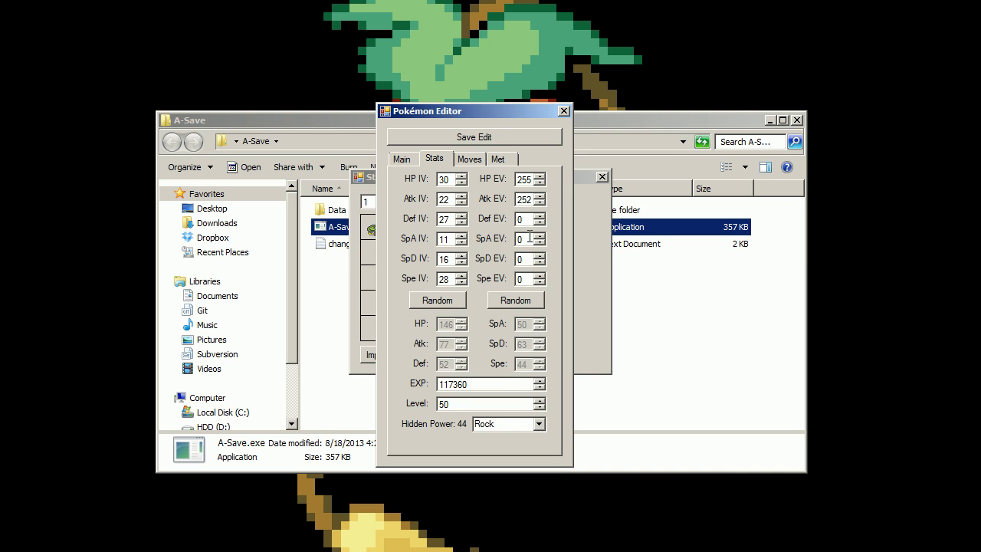
key("Down")
key("Down")
key("Down")
key("Down")
key("Tab")
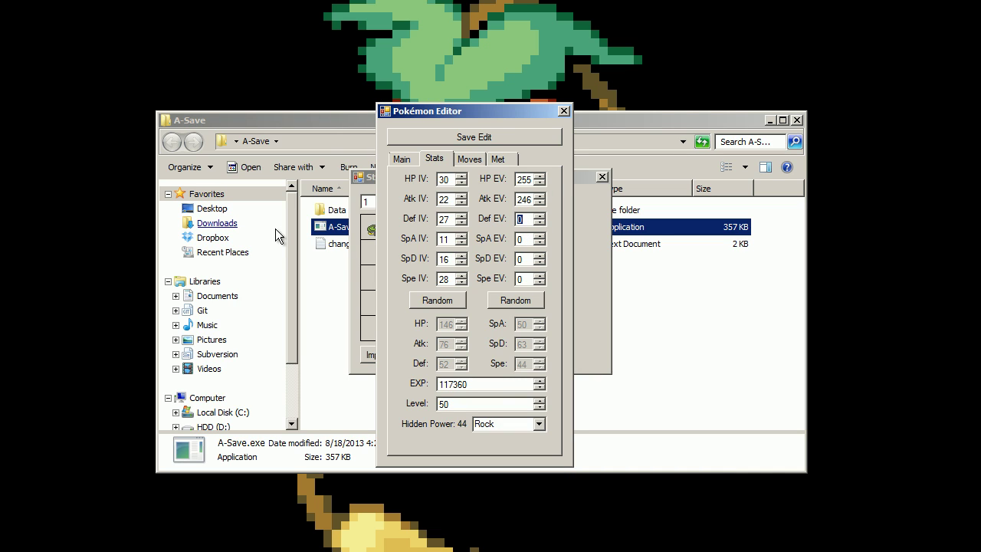
Step: Try a Defense EV of 9 for Lotad and set it back to 0
type("9")
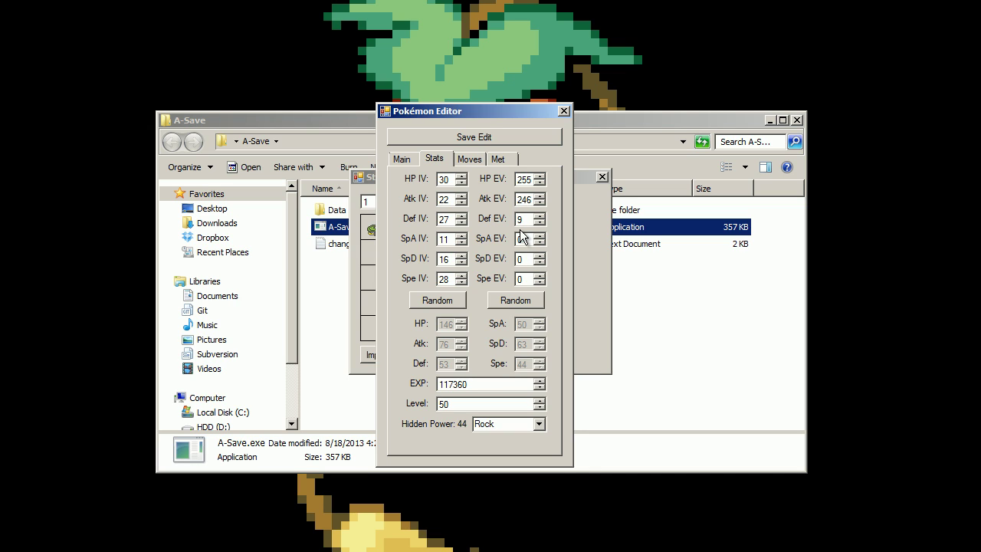
key("BackSpace")
type("0")
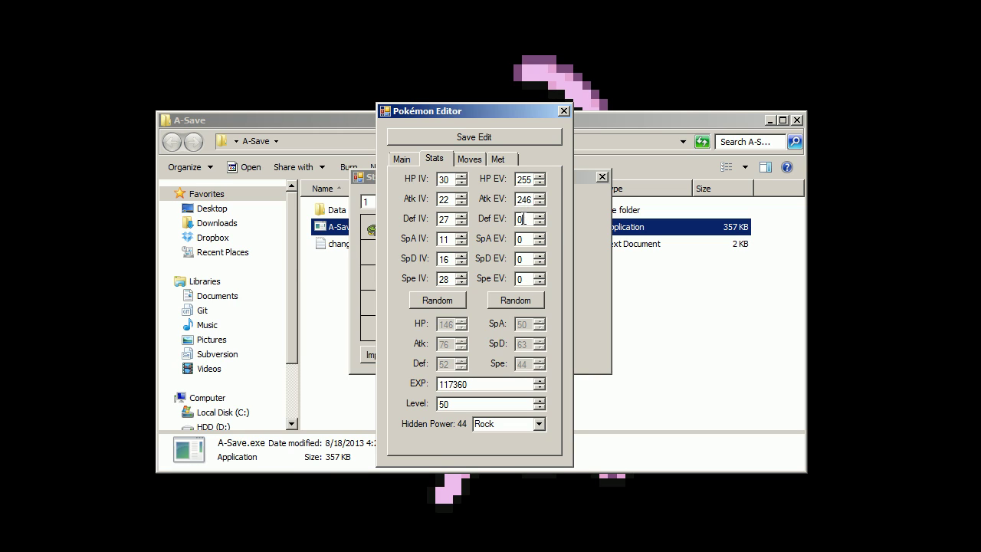
double_click(533, 199)
left_click(525, 218)
double_click(522, 199)
left_click(523, 240)
Step: Lower Lotad's HP IV to 18 and raise its Defense IV to 31
key("Down")
key("Down")
key("Down")
key("Down")
key("Down")
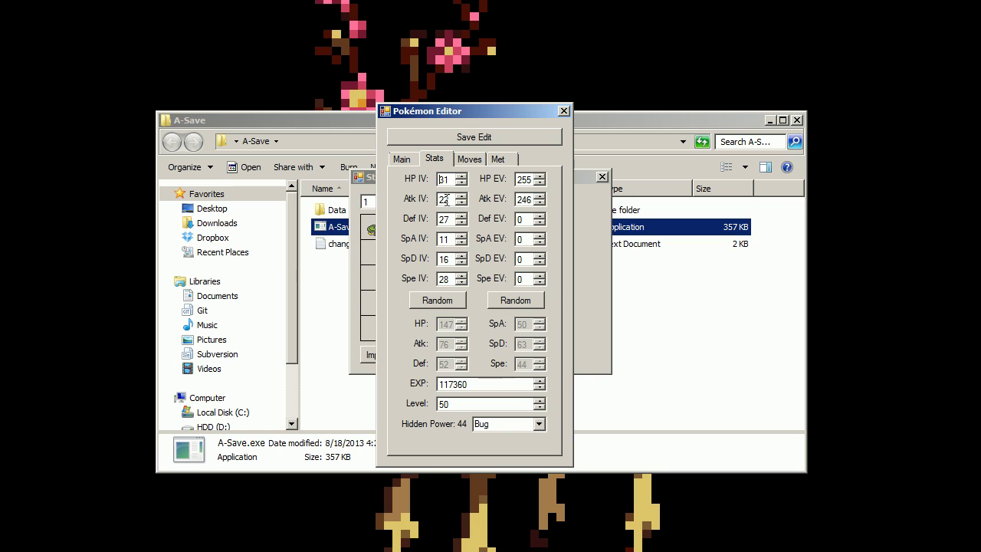
key("Down")
key("Down")
key("Down")
key("Down")
key("Down")
key("Down")
key("Down")
left_click(440, 220)
key("Up")
key("Up")
key("Up")
key("Up")
Step: Try several Hidden Power types for Lotad, including Ice and Electric
left_click(540, 424)
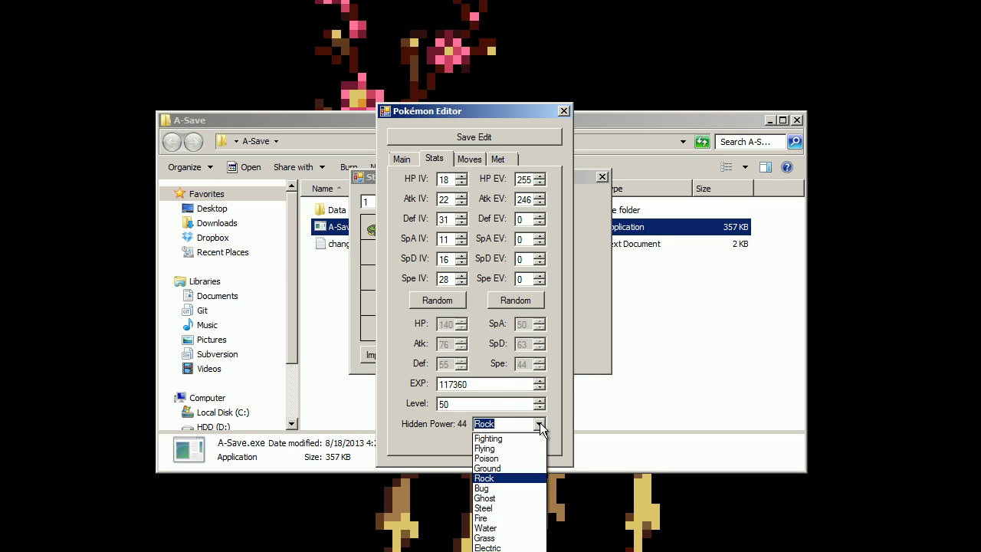
left_click(482, 518)
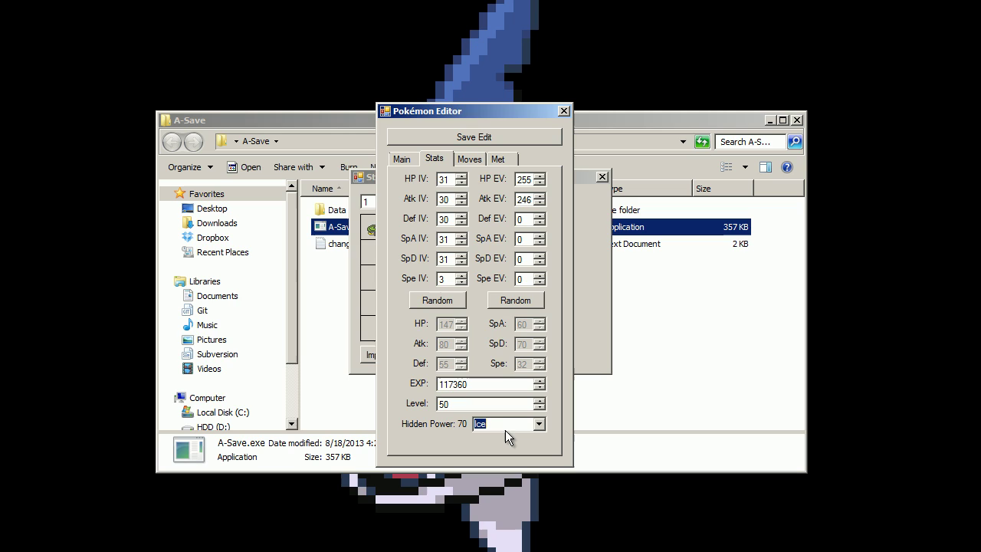
key("Down")
key("Down")
key("Down")
Step: Generate a new PID for Lotad with the Adamant nature and close the PID generator
left_click(403, 160)
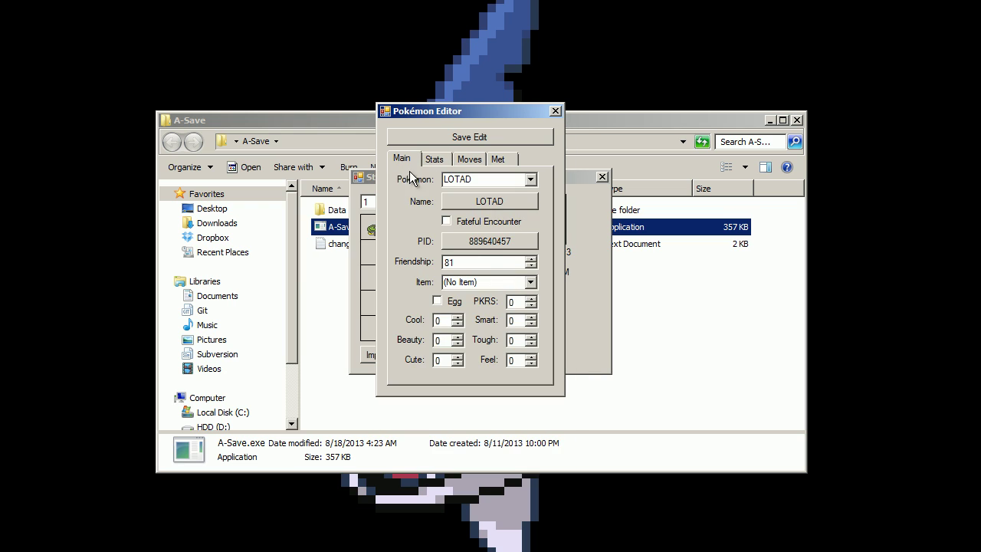
left_click(481, 243)
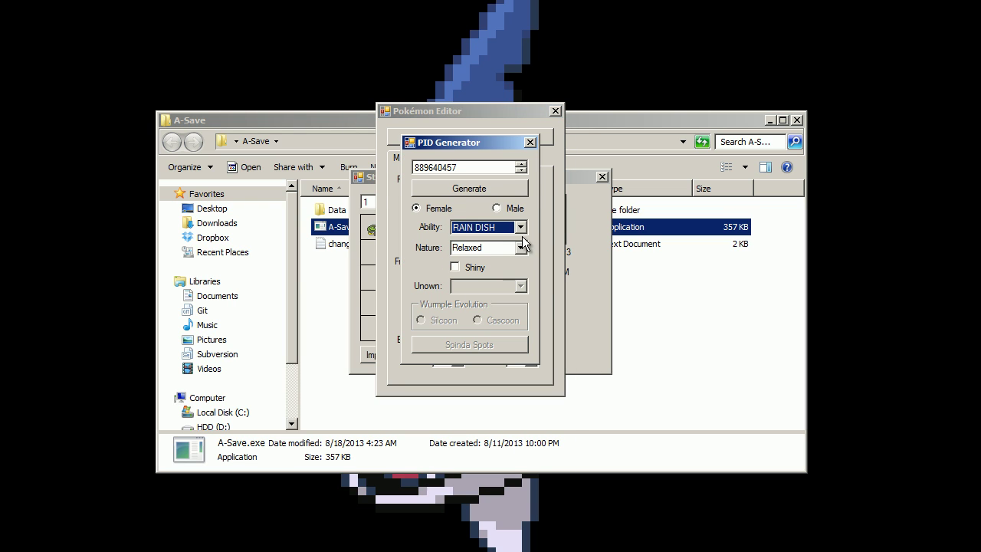
left_click(518, 247)
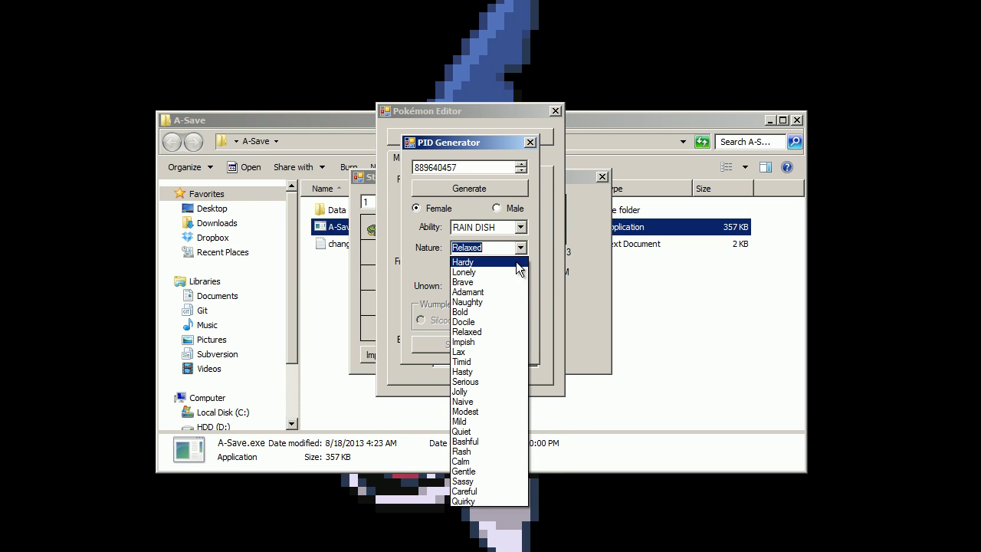
left_click(469, 292)
left_click(449, 194)
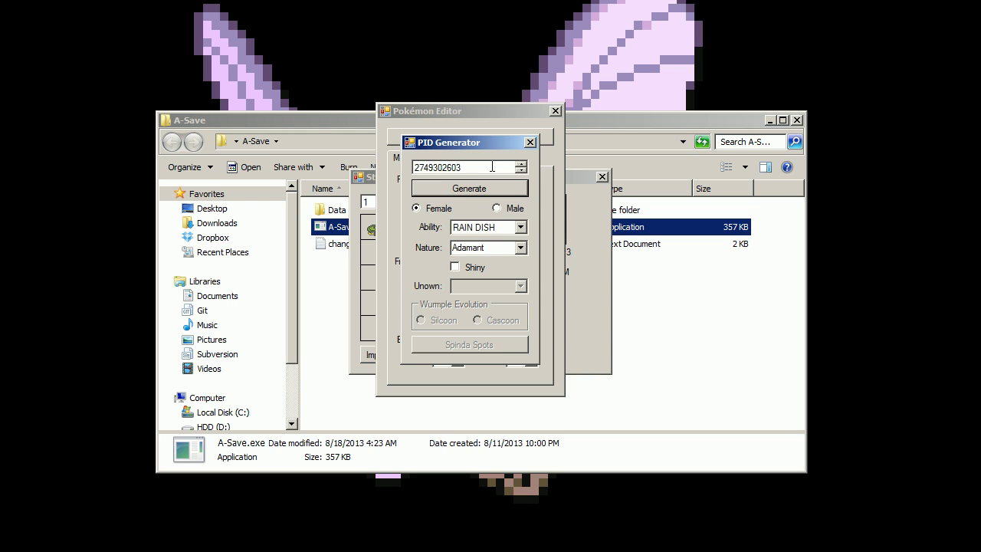
left_click(529, 142)
Step: Return to Lotad's stats and set its Hidden Power type to Fire
left_click(472, 159)
left_click(447, 157)
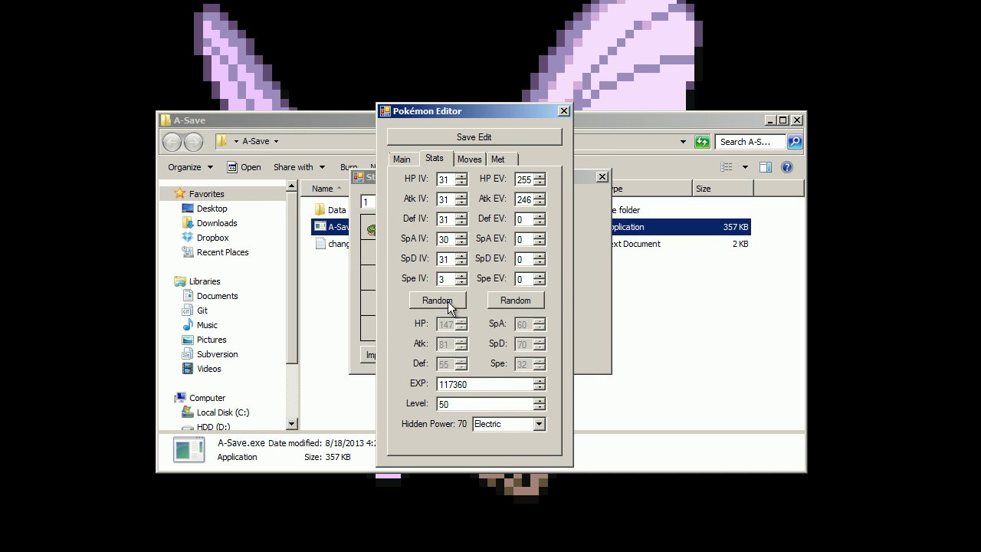
double_click(484, 424)
type("Ghost")
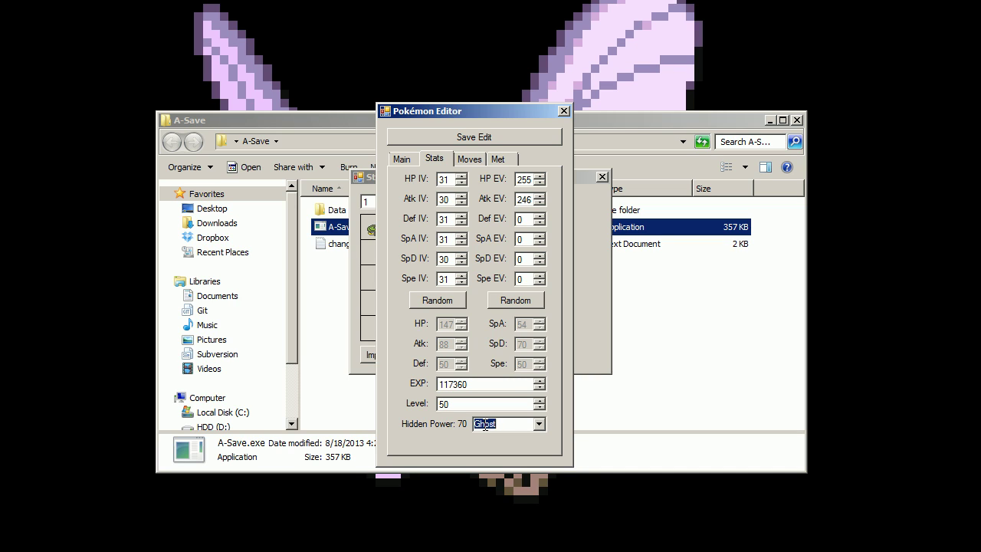
key("Down")
key("Down")
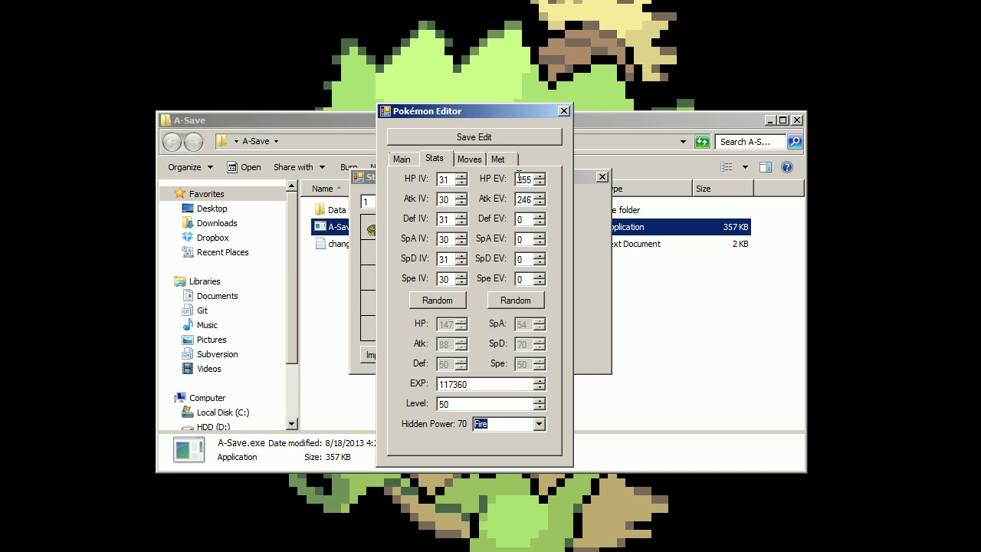
Step: Set the PP Up count of Lotad's first move, Astonish, to 1
left_click(470, 159)
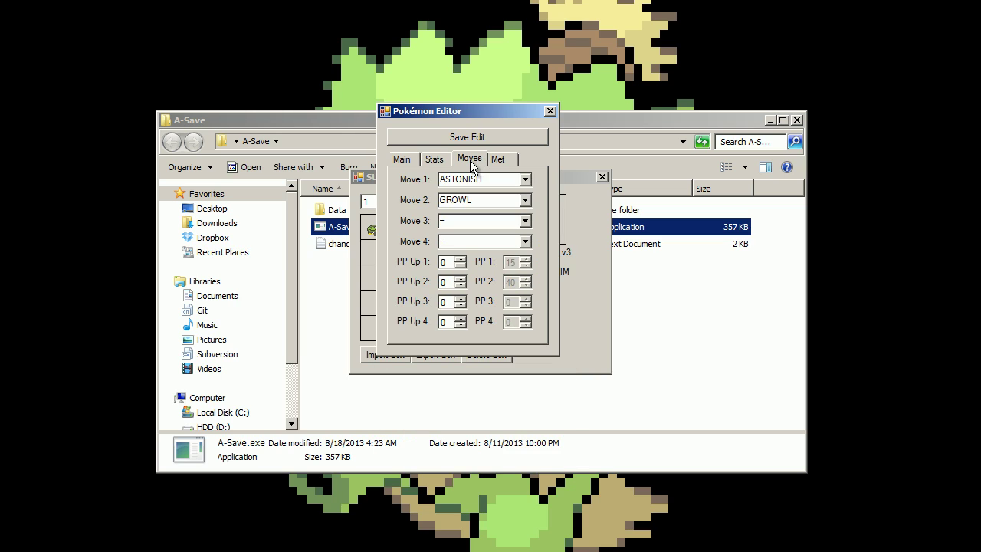
left_click(461, 259)
left_click(461, 265)
left_click(461, 259)
left_click(461, 259)
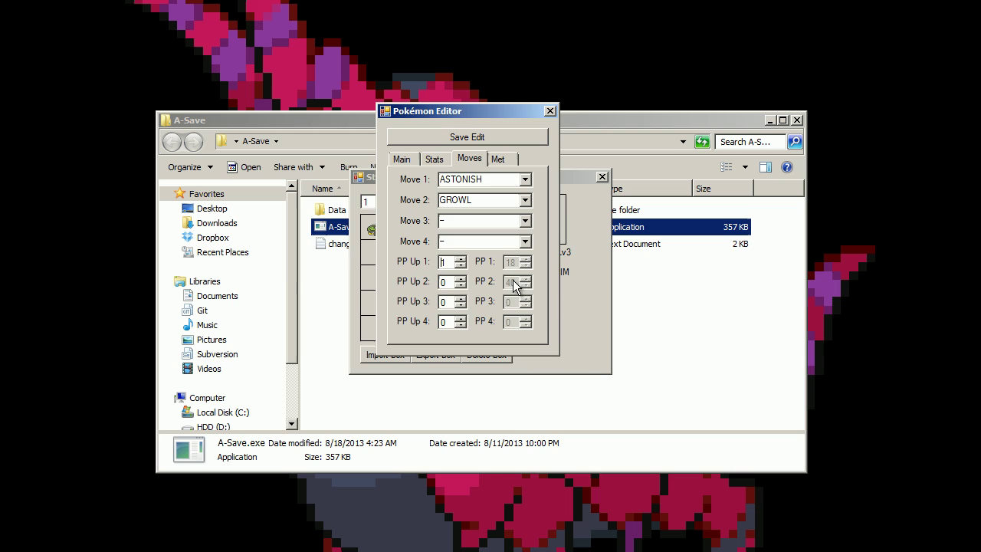
Step: Check Lotad's met details and look through its stats and moves again
left_click(502, 160)
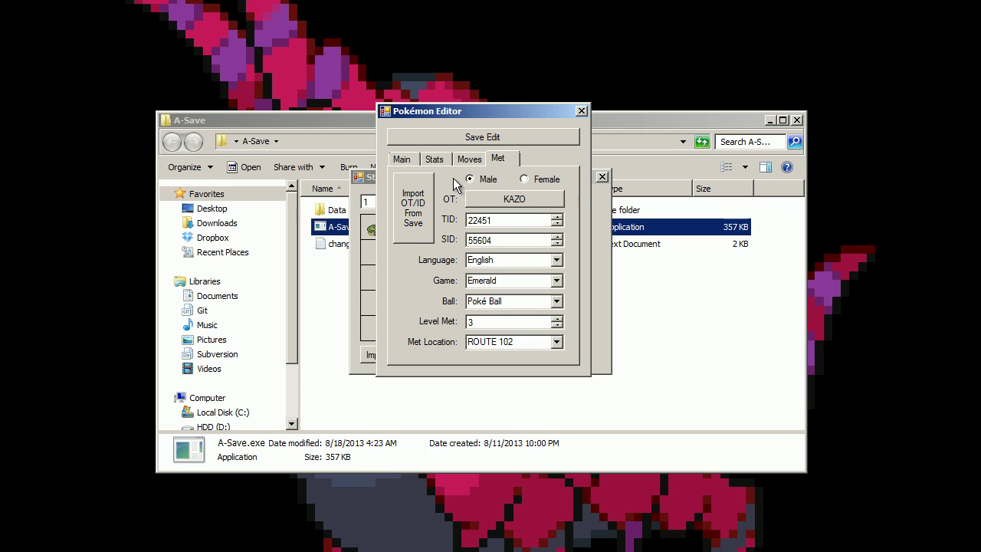
left_click(435, 160)
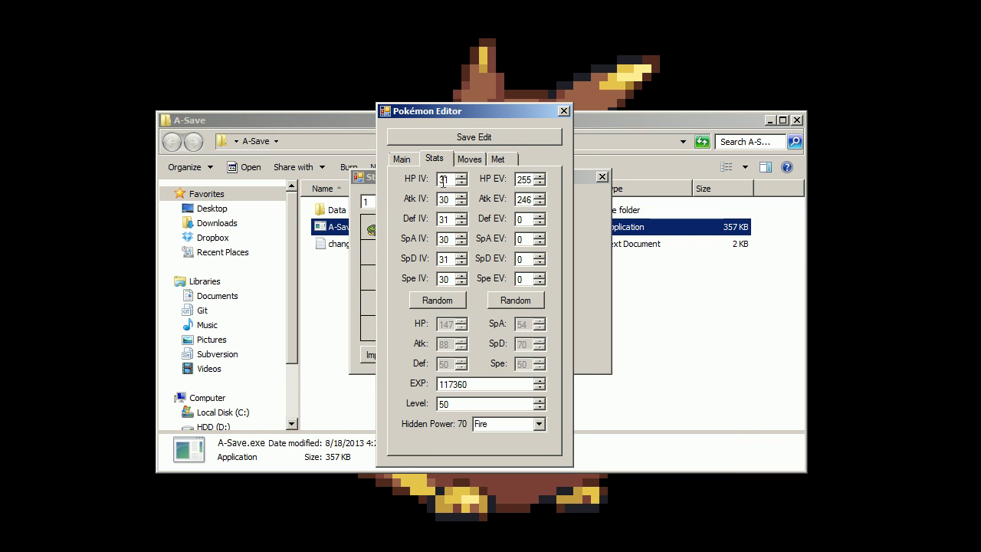
left_click(470, 162)
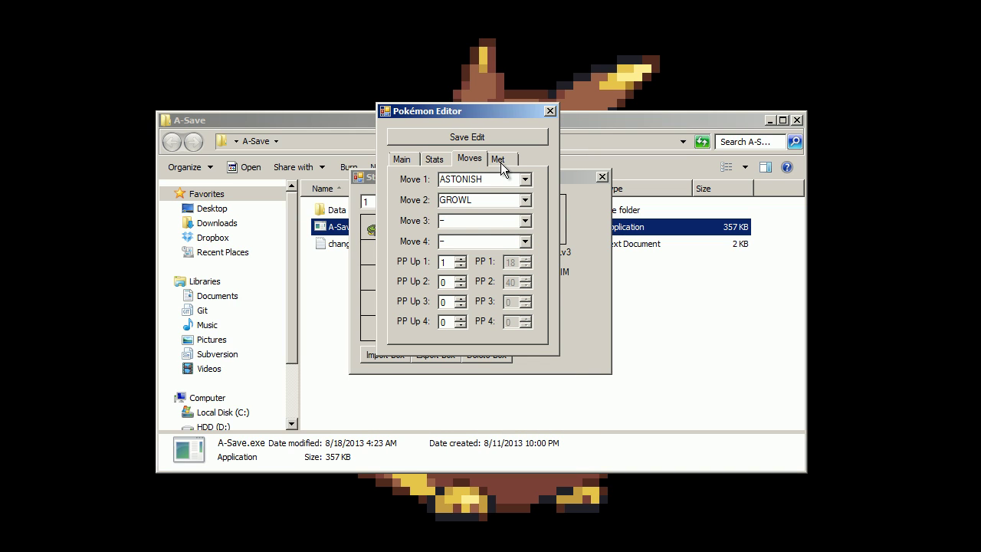
Step: Set the original trainer's gender to Female in Lotad's met details and lower the trainer and secret IDs
left_click(499, 160)
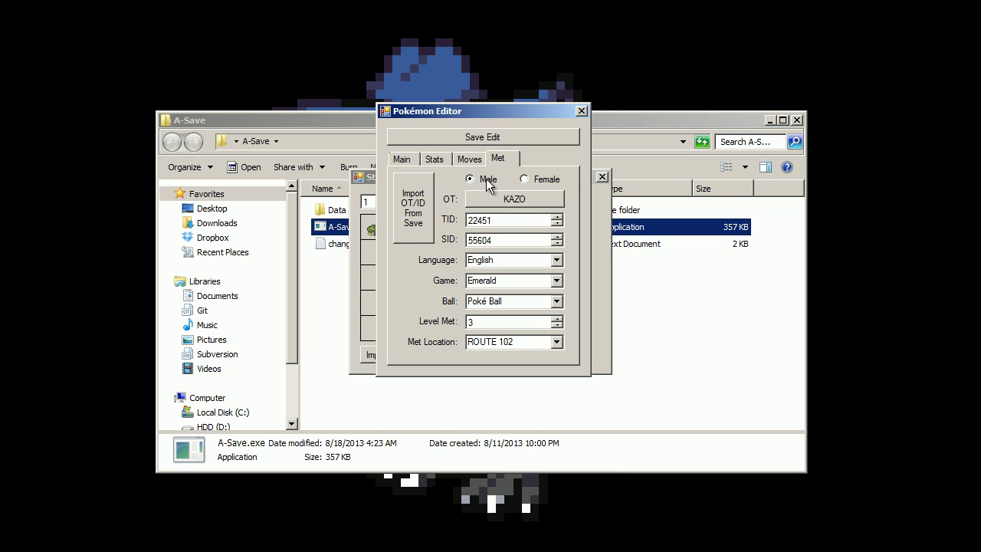
left_click(524, 179)
scroll(505, 220, "down", 6)
Step: Change Lotad's original trainer name to "fvhfgh" and close the name editor
left_click(515, 199)
key("BackSpace")
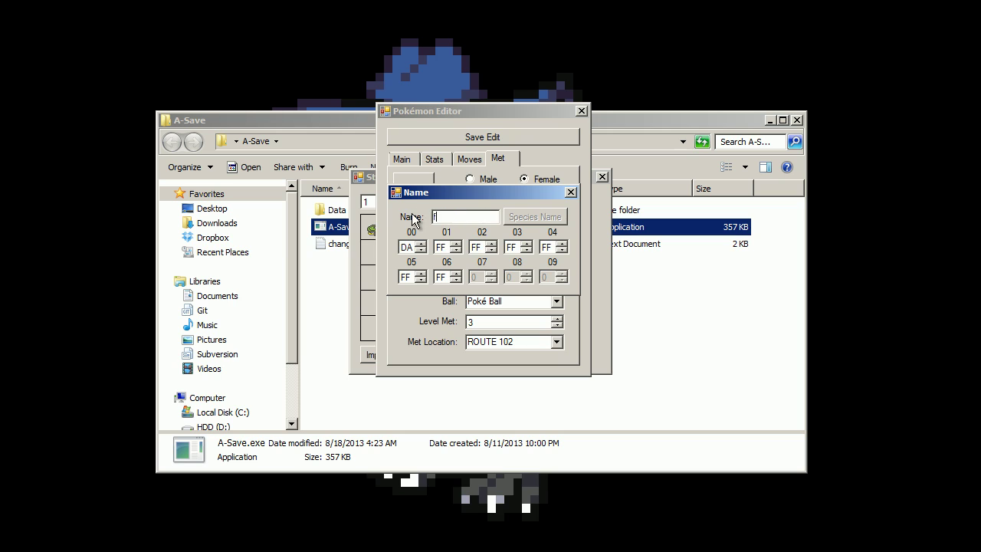
type("fvhfgh")
left_click(571, 192)
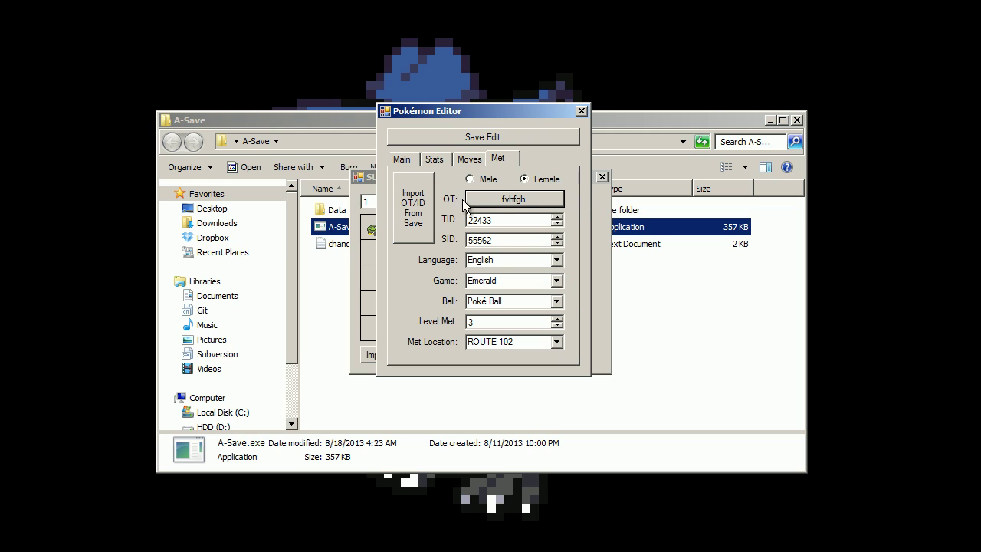
Step: Import the original trainer's name, gender and IDs from the save into Lotad's met details and review the language, game and ball options
left_click(406, 202)
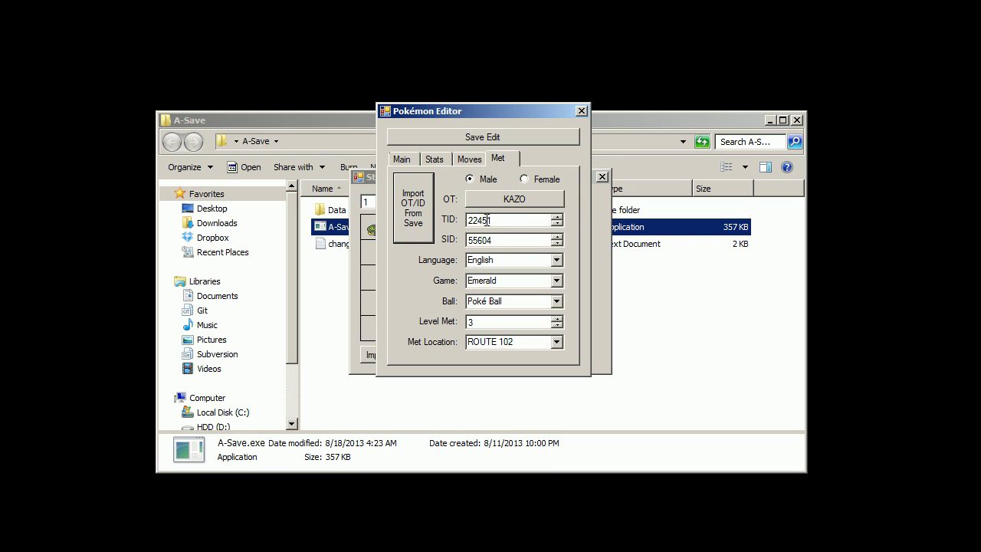
left_click(557, 261)
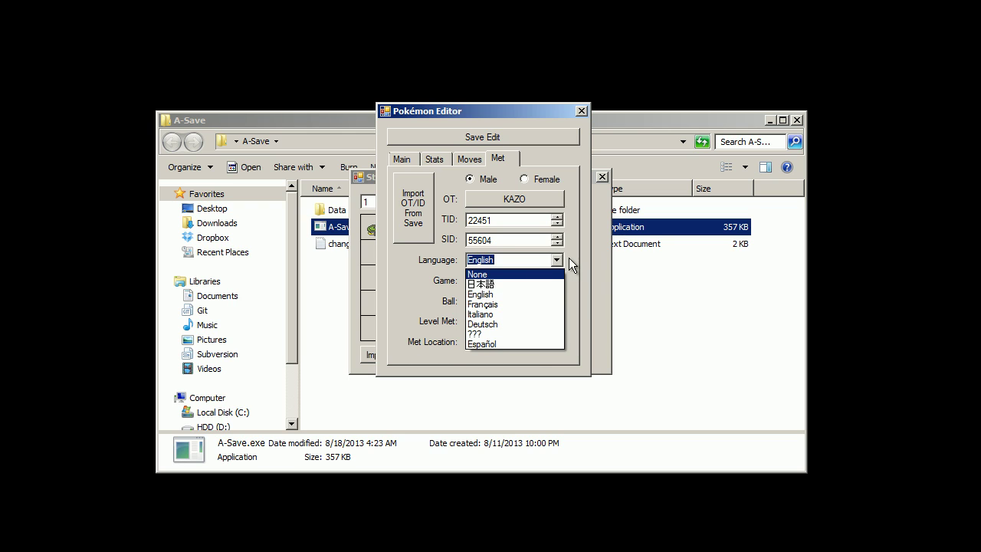
left_click(560, 262)
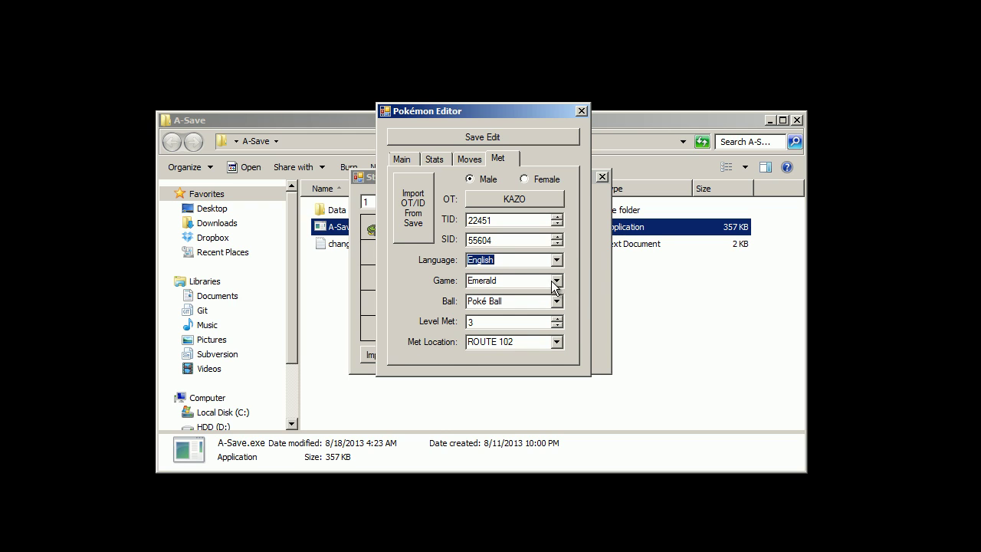
left_click(558, 281)
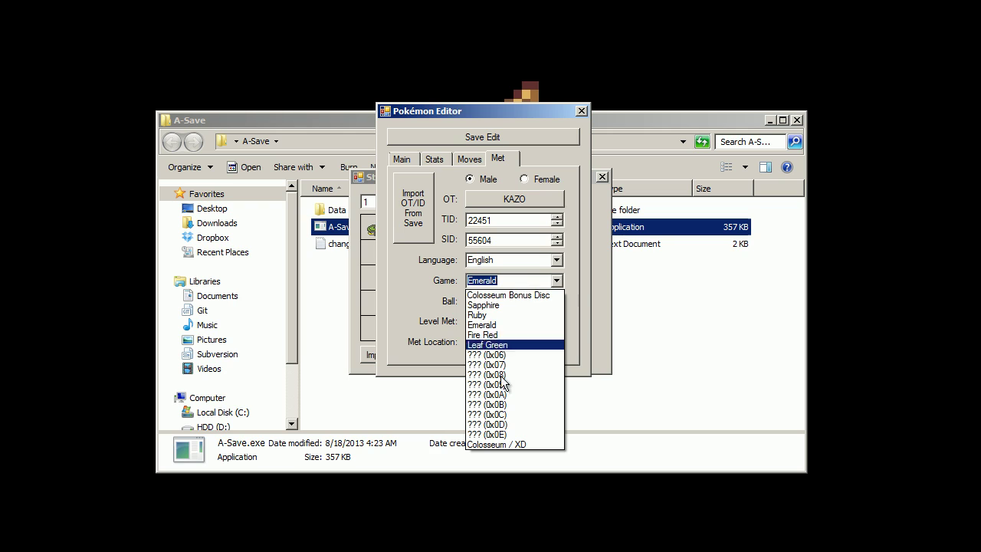
left_click(561, 280)
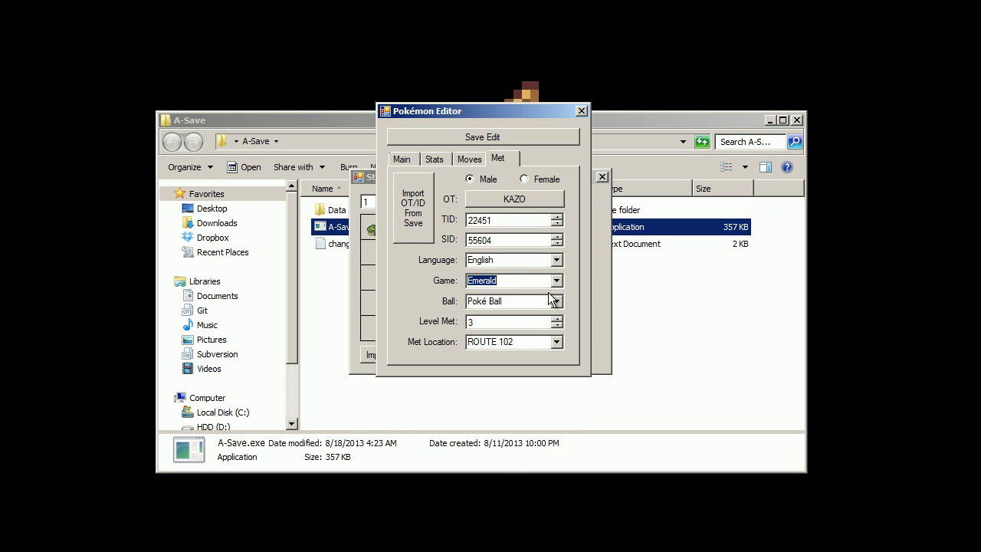
left_click(557, 302)
left_click(557, 303)
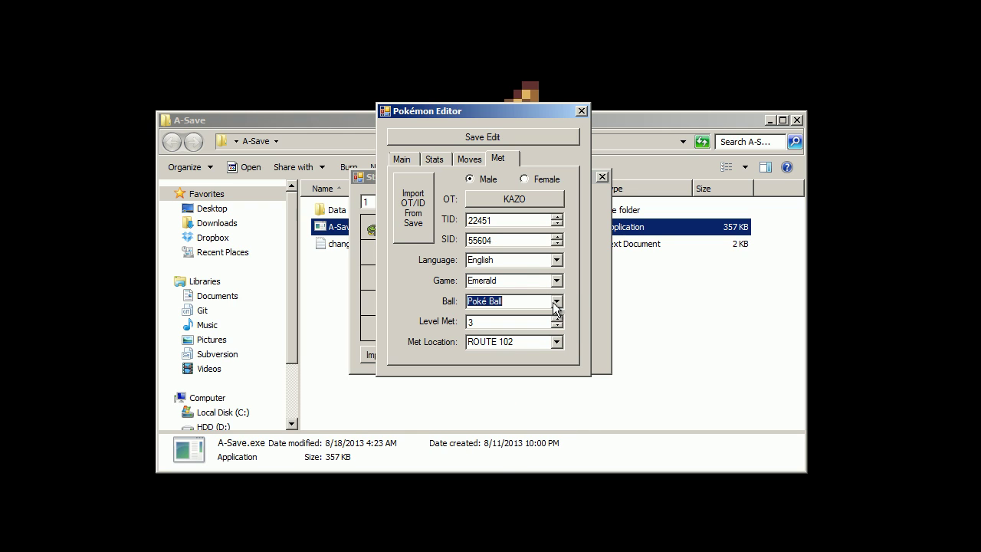
Step: Set Lotad's Level Met to 0
left_click(494, 322)
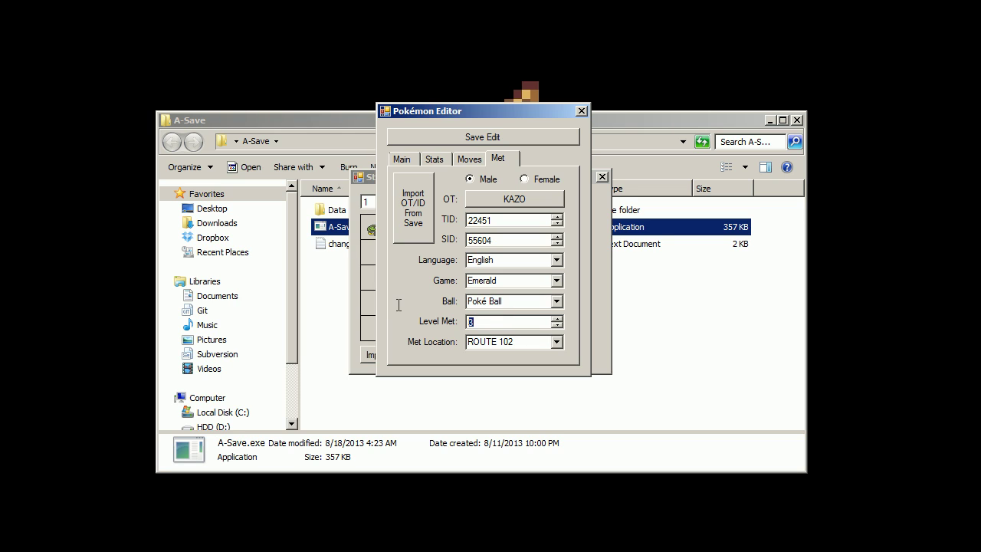
double_click(499, 325)
type("0")
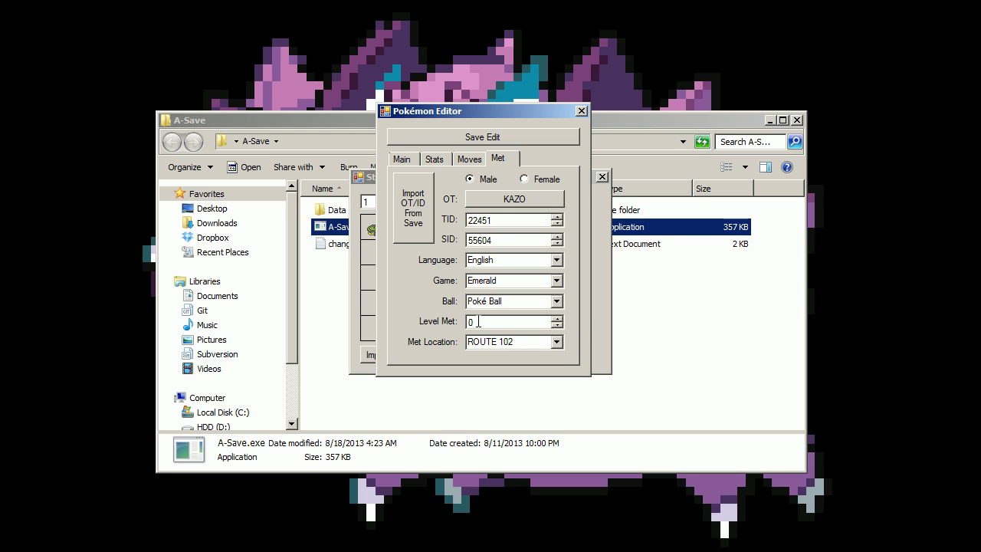
left_click_drag(483, 322, 444, 325)
Step: Browse the available met locations and set Lotad's met location to NAVEL ROCK (E)
left_click(556, 342)
left_click_drag(651, 397, 666, 551)
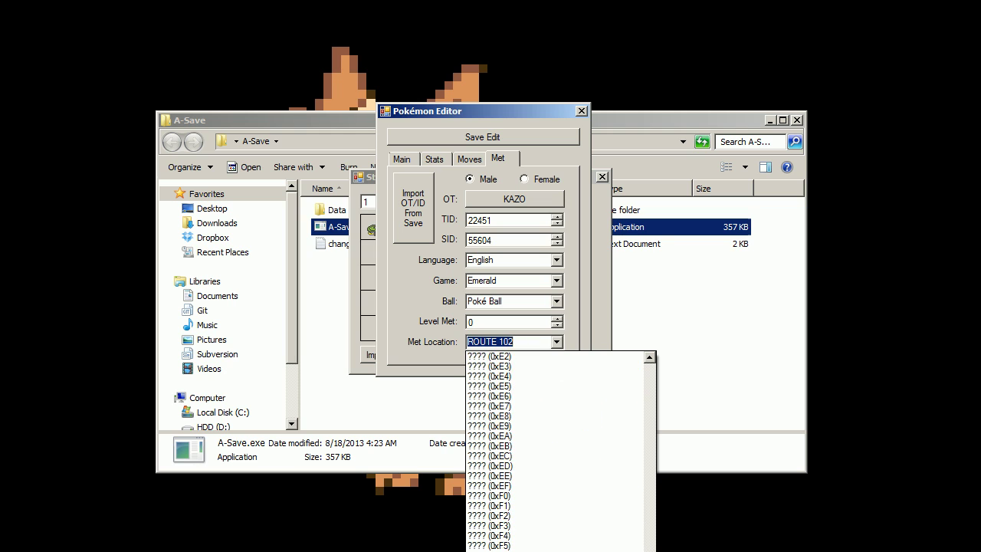
scroll(570, 491, "up", 10)
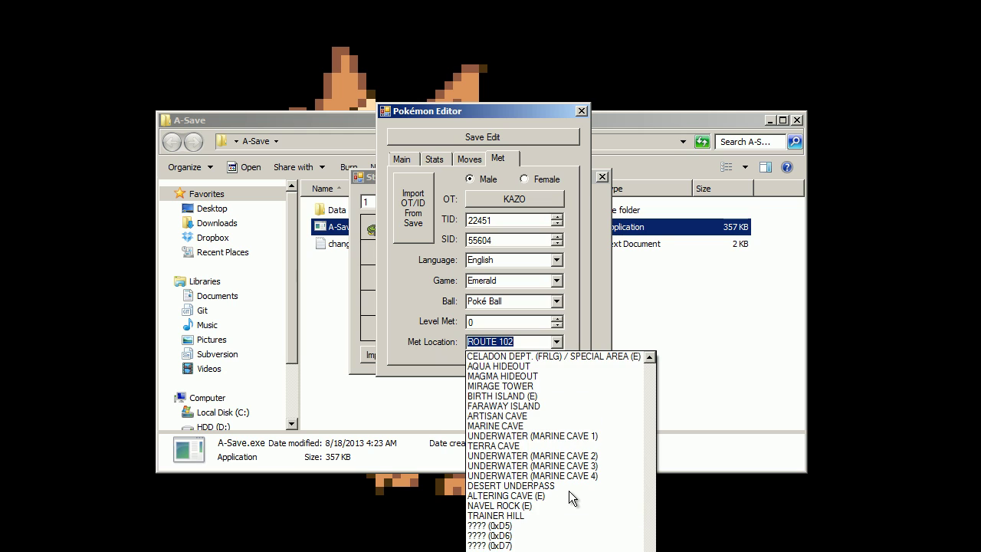
scroll(569, 491, "up", 1)
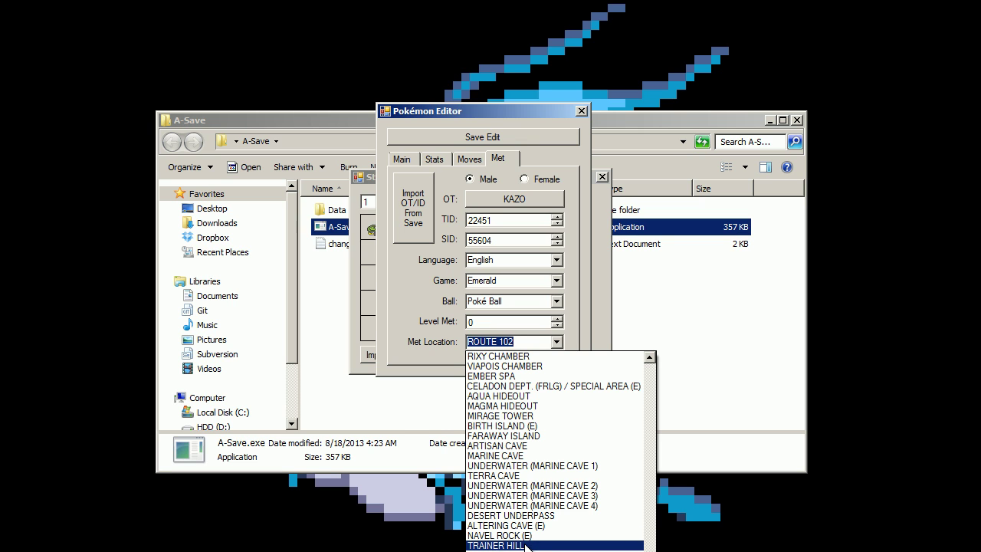
scroll(527, 544, "up", 13)
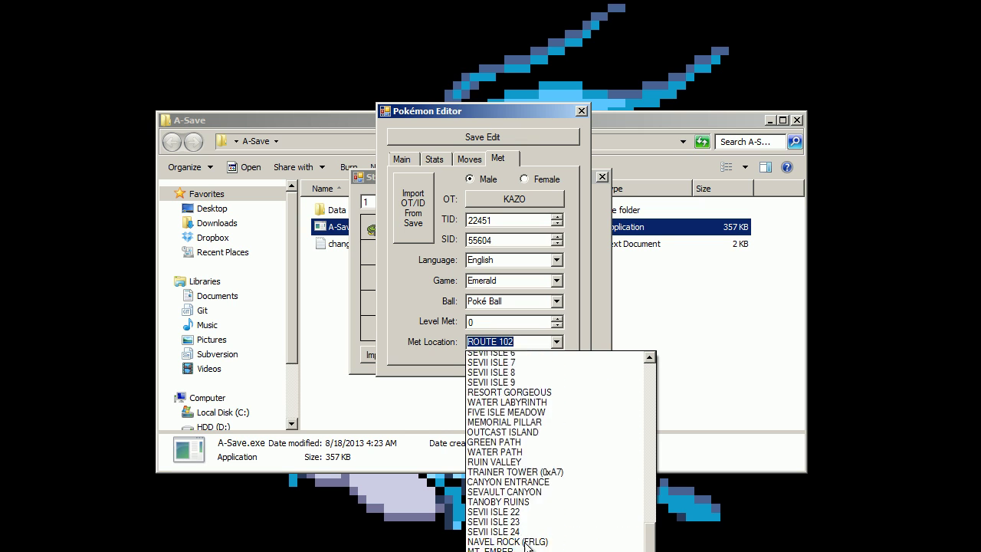
scroll(528, 544, "up", 7)
scroll(527, 545, "down", 18)
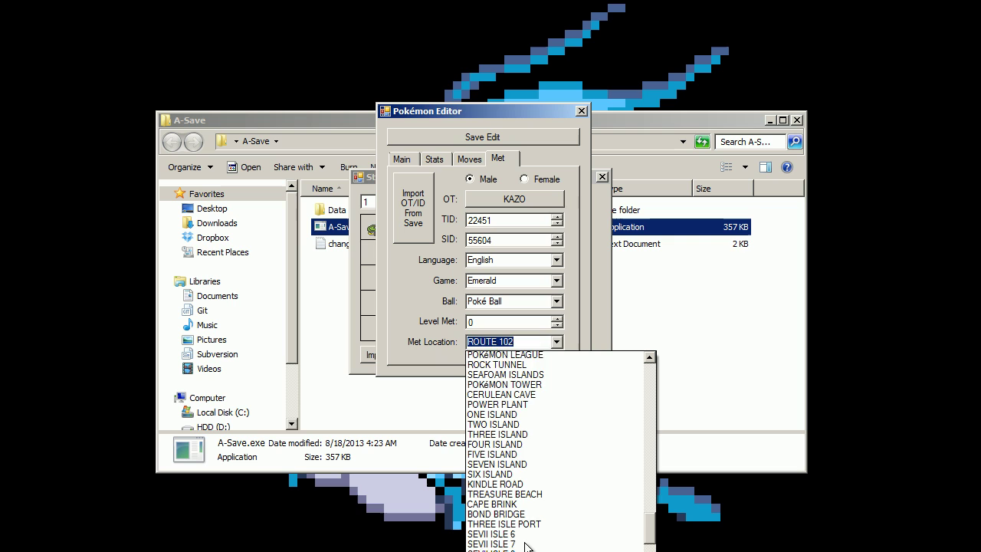
scroll(527, 545, "down", 5)
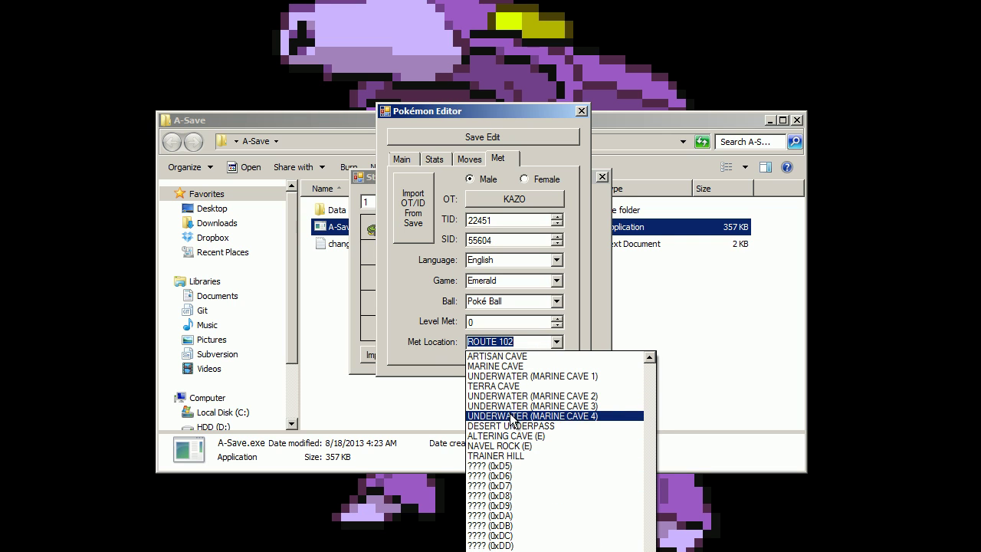
left_click(498, 446)
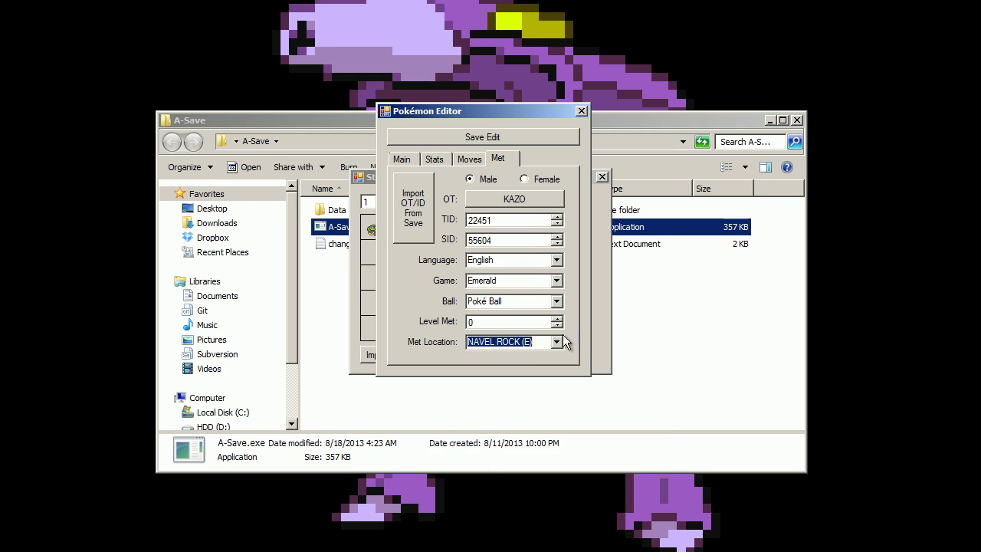
left_click(555, 341)
left_click(552, 342)
left_click(556, 343)
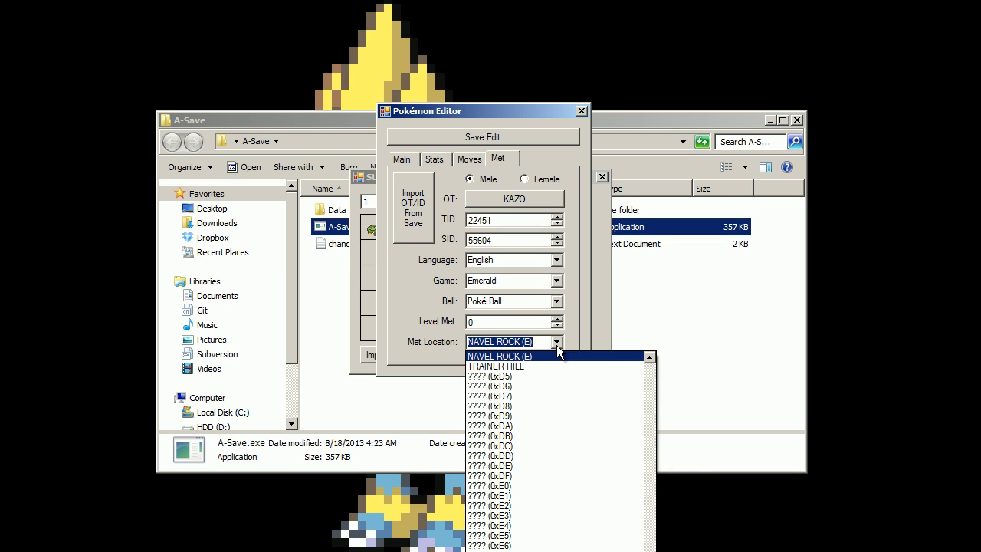
scroll(549, 358, "up", 1)
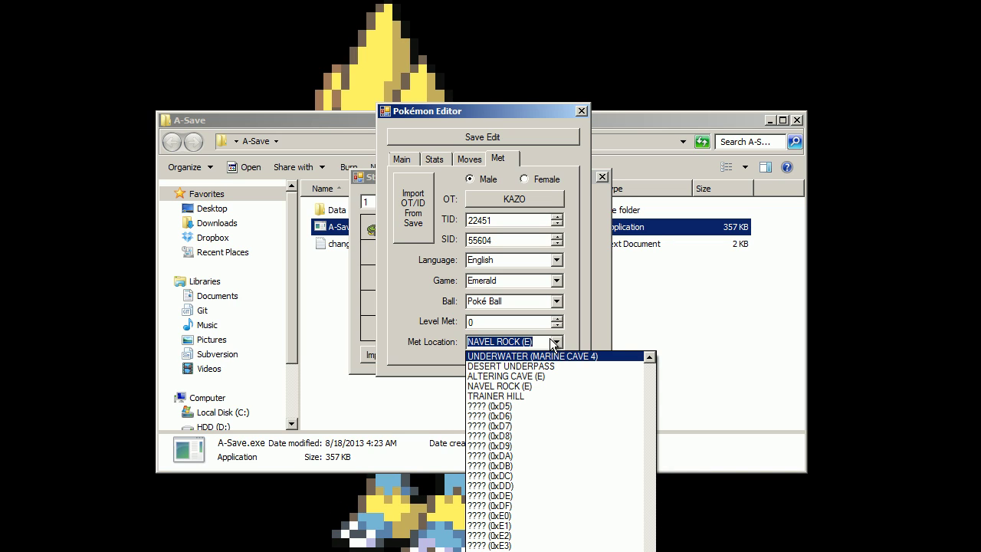
left_click(556, 344)
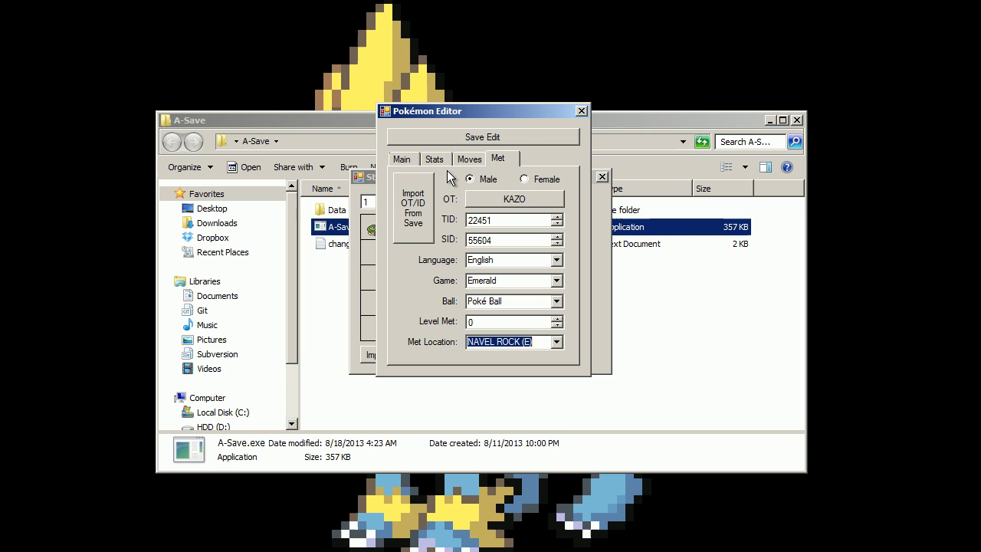
Step: Set Lotad's game to Colosseum / XD and its met location to LITTLEROOT TOWN, and close the Pokémon editor without saving the edit
left_click(556, 281)
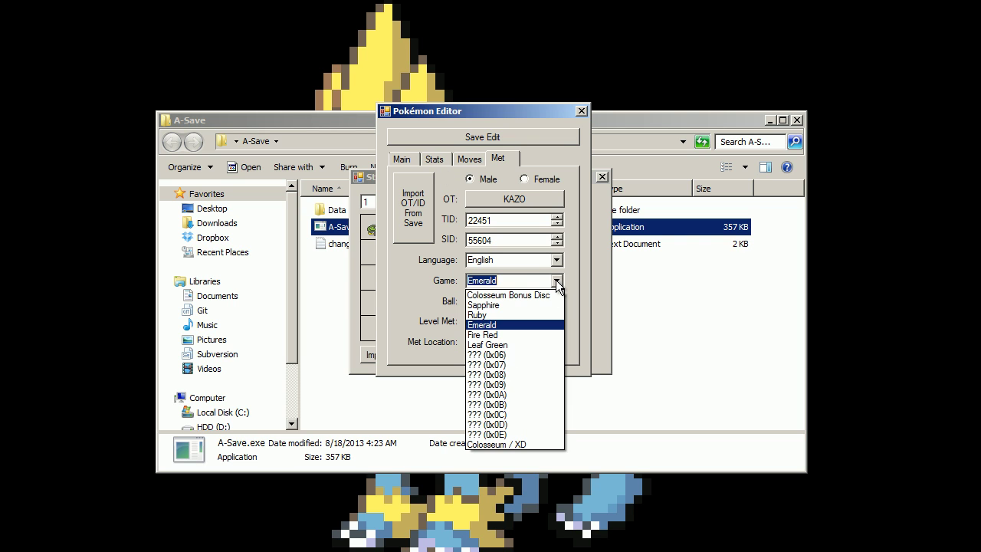
left_click(498, 445)
left_click(556, 342)
scroll(555, 452, "up", 15)
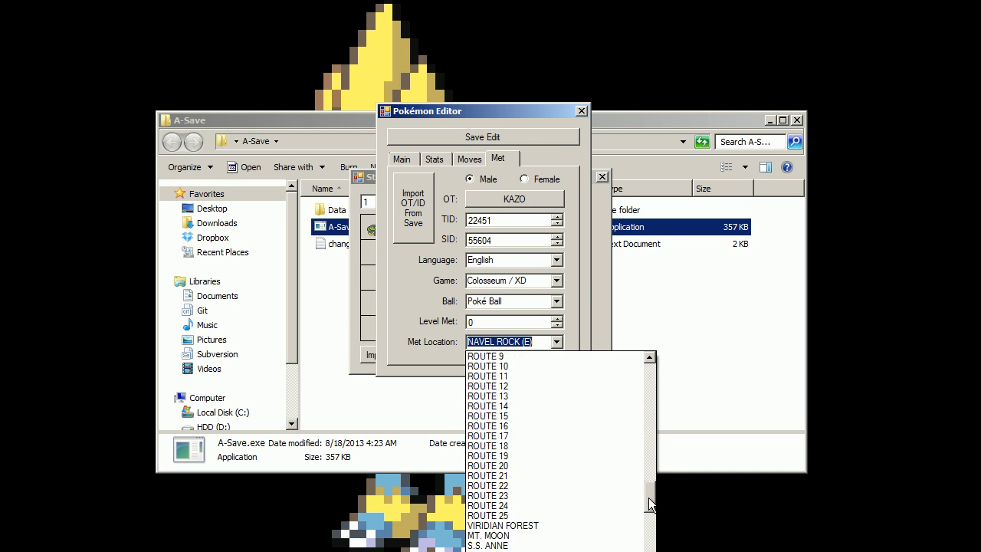
left_click(534, 355)
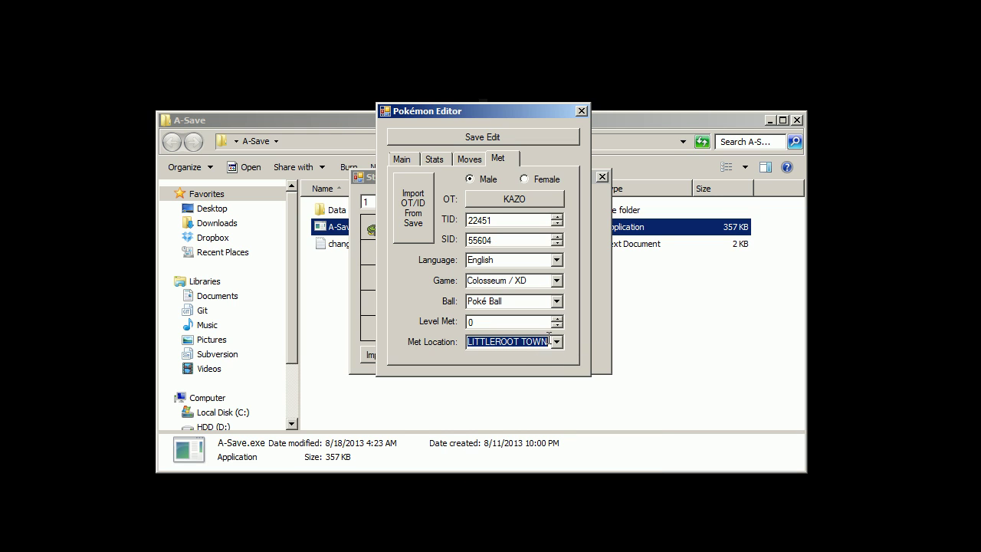
left_click(541, 342)
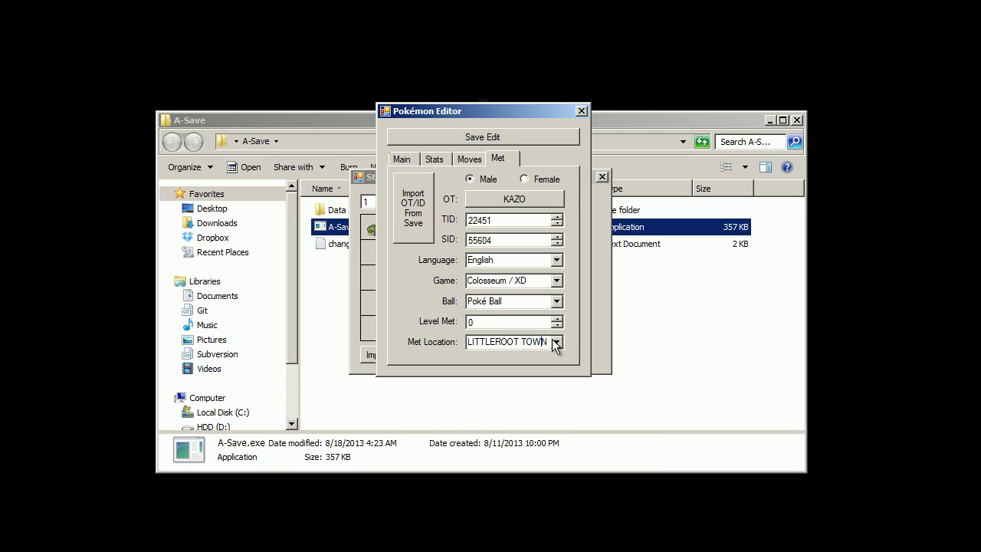
left_click(556, 342)
left_click_drag(650, 364, 560, 342)
left_click(558, 342)
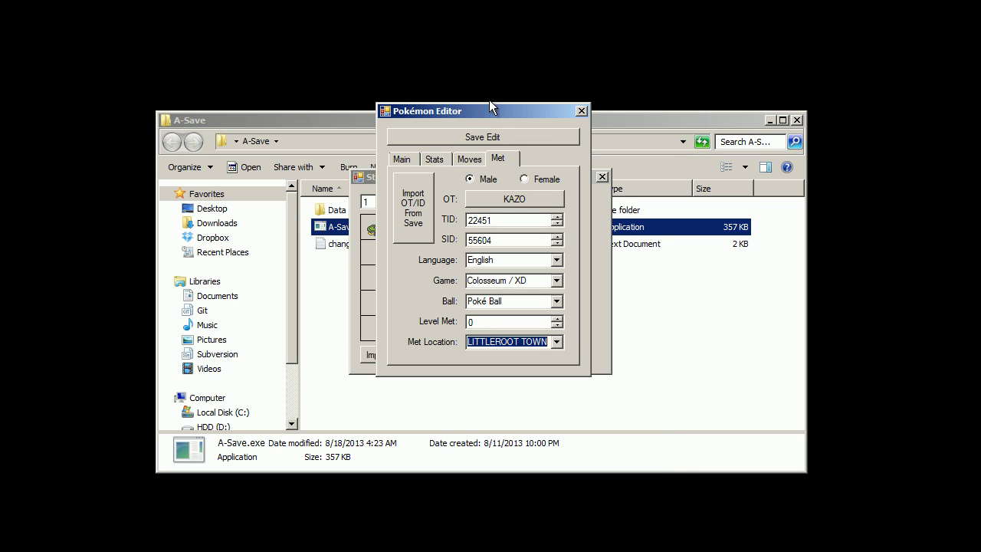
left_click(580, 113)
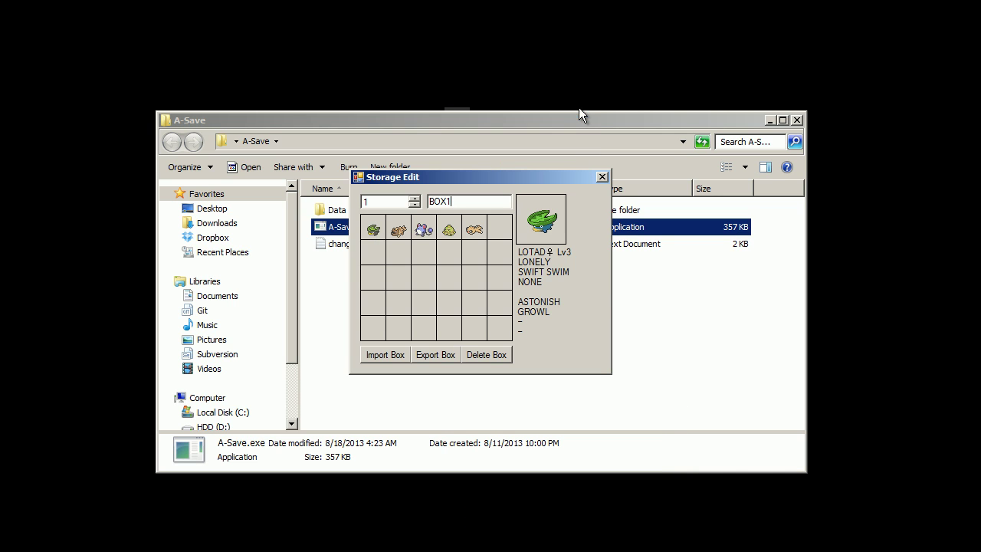
Step: Leave the storage editor, look at the Pokémon in the party and close the party editor
left_click(602, 176)
left_click(511, 257)
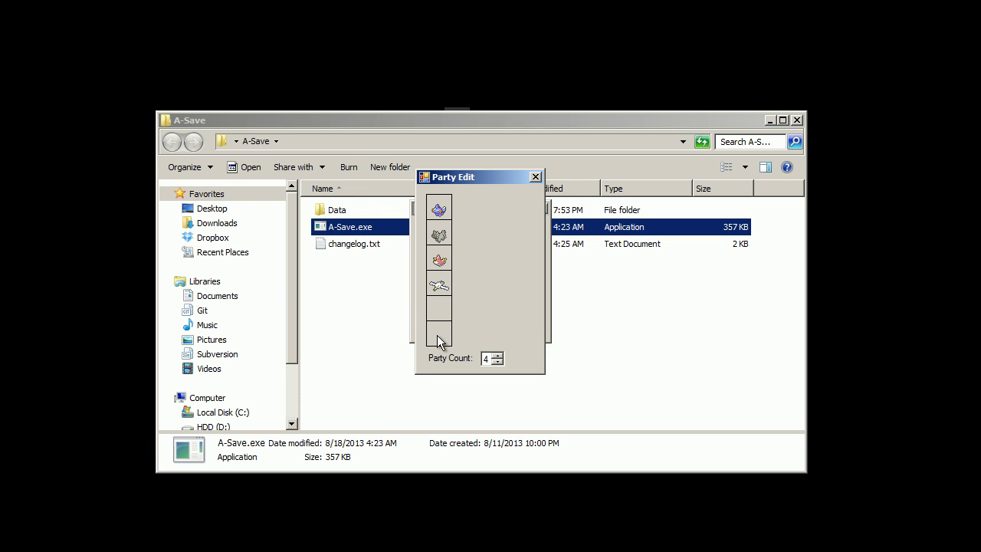
mouse_move(447, 208)
left_click(536, 177)
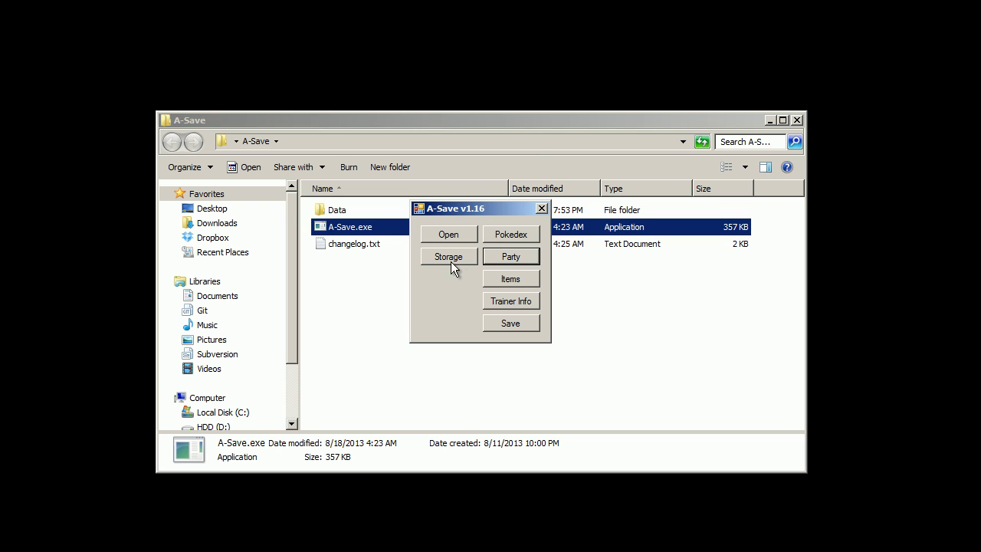
Step: Look through the items, PokeBalls, TMs & HMs, berries, key items and PC item lists
left_click(497, 279)
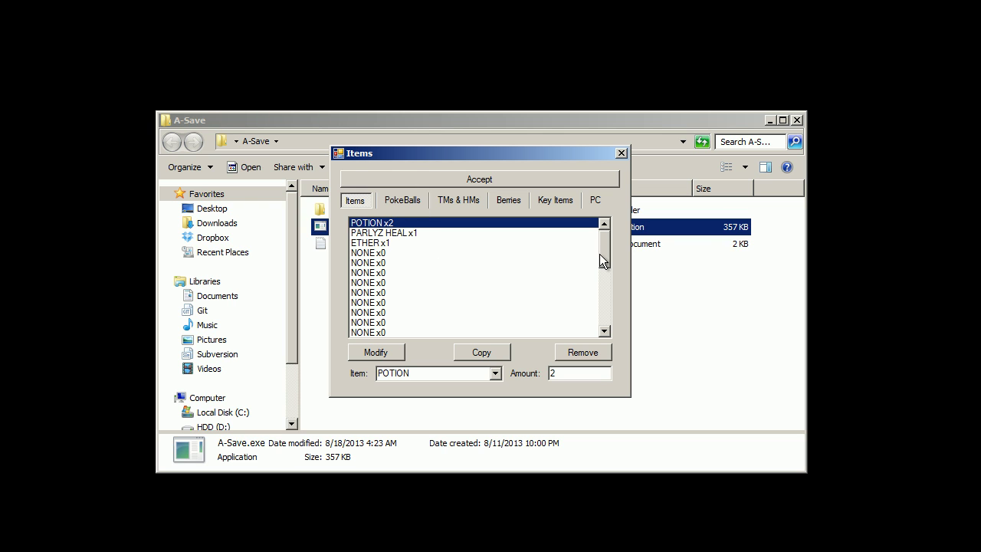
left_click(402, 202)
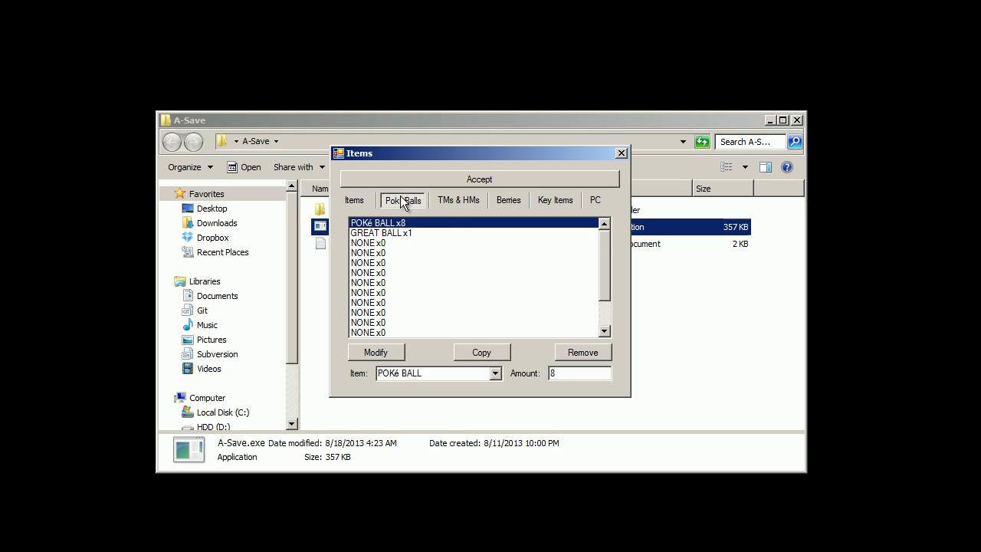
left_click(458, 200)
left_click(509, 201)
left_click(572, 202)
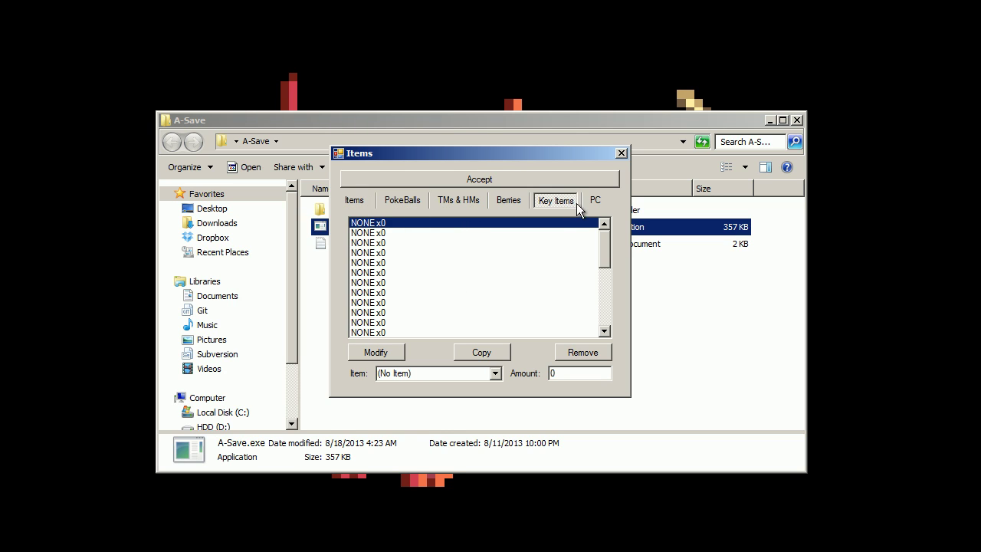
left_click(595, 205)
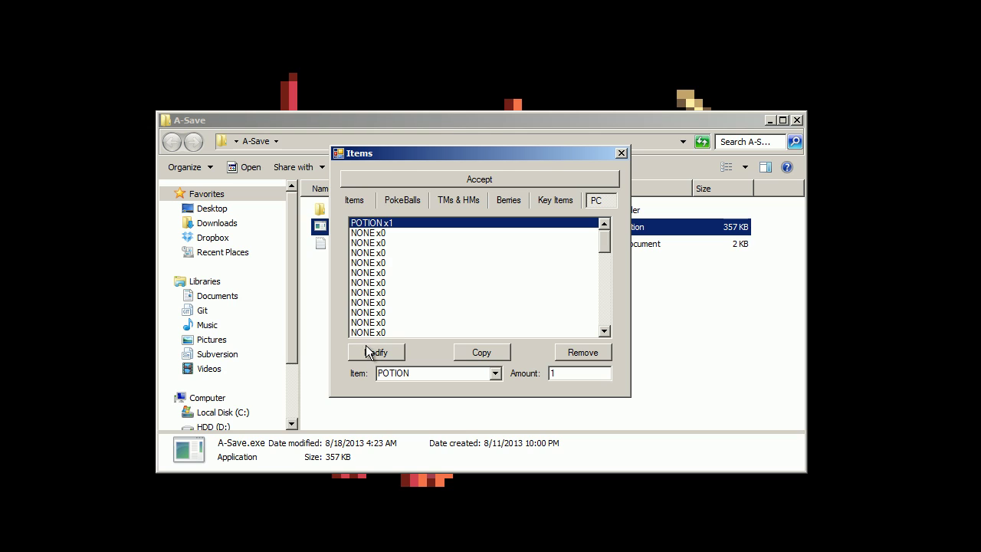
left_click_drag(604, 242, 608, 287)
left_click_drag(610, 243, 614, 219)
Step: Change the second PC item slot to ULTRA BALL with an amount of 23 and close the items editor without accepting
mouse_move(391, 243)
left_mouse_down()
mouse_move(382, 261)
mouse_move(381, 238)
left_mouse_up()
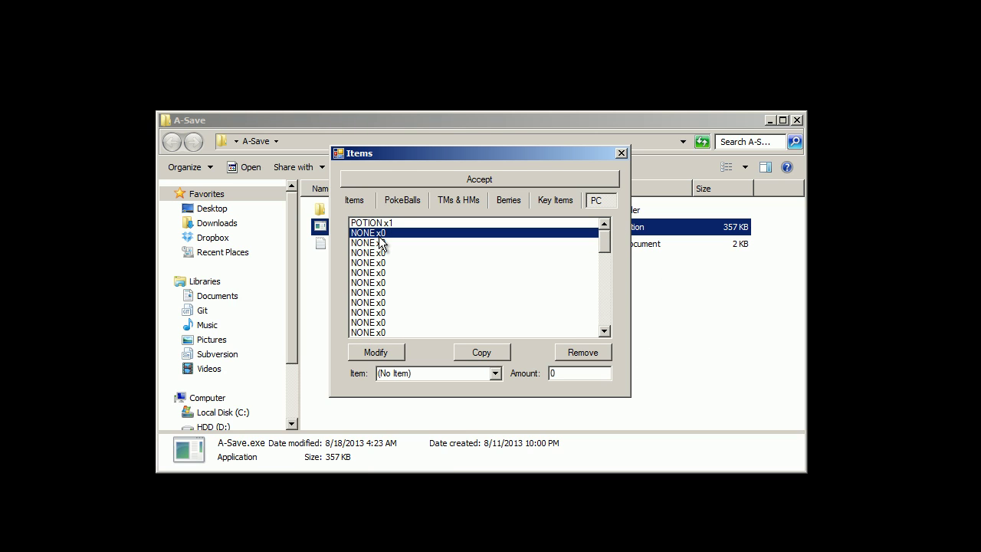
left_click(488, 374)
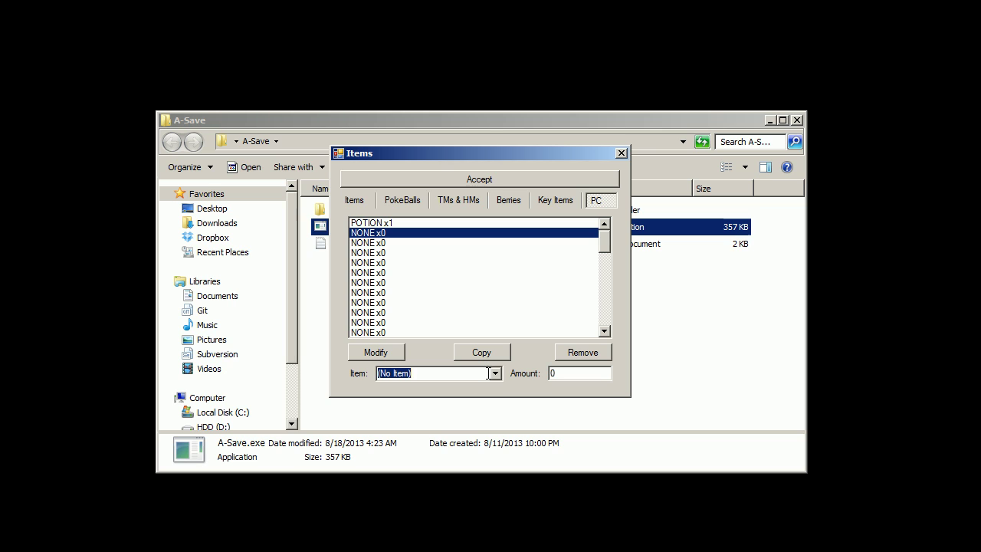
left_click(500, 373)
left_click(442, 407)
key("Tab")
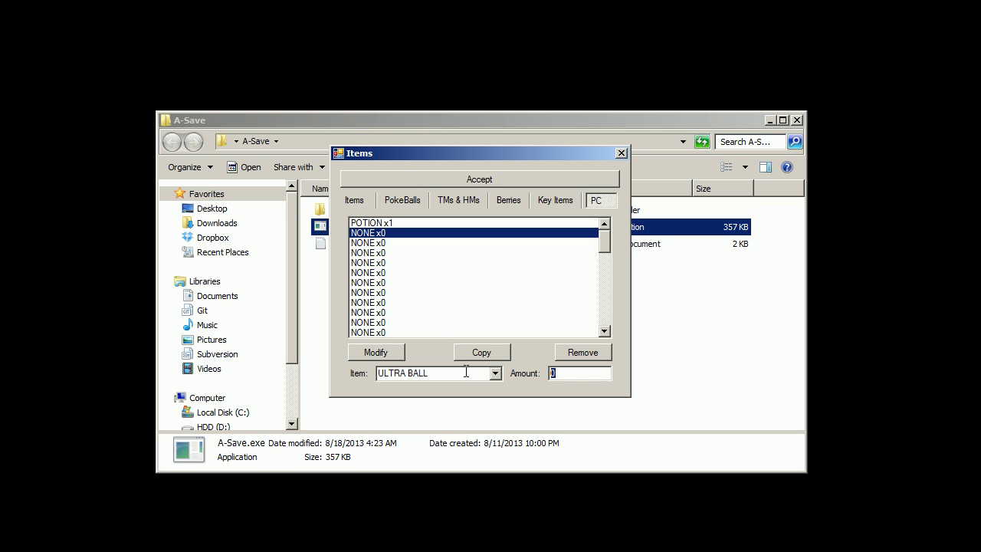
left_click(376, 352)
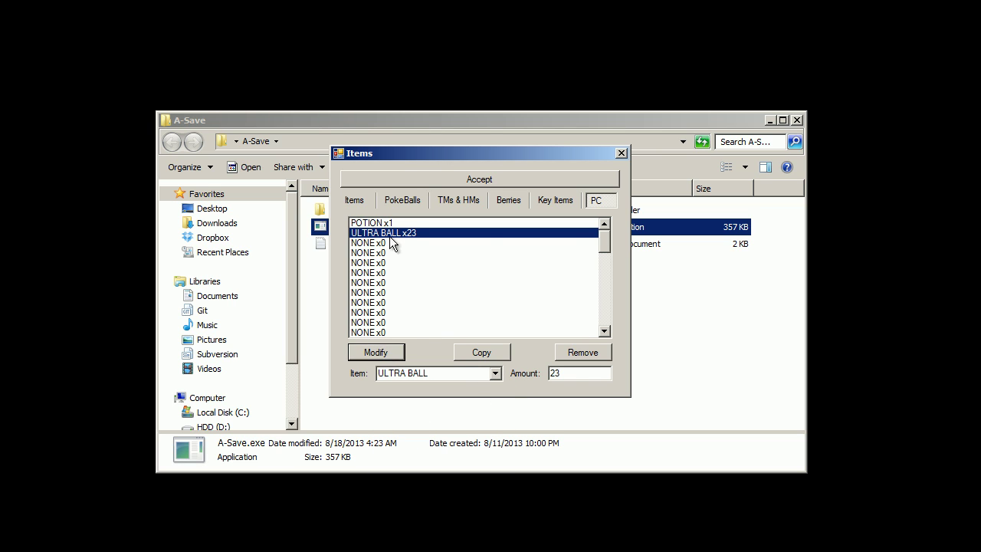
left_click(621, 152)
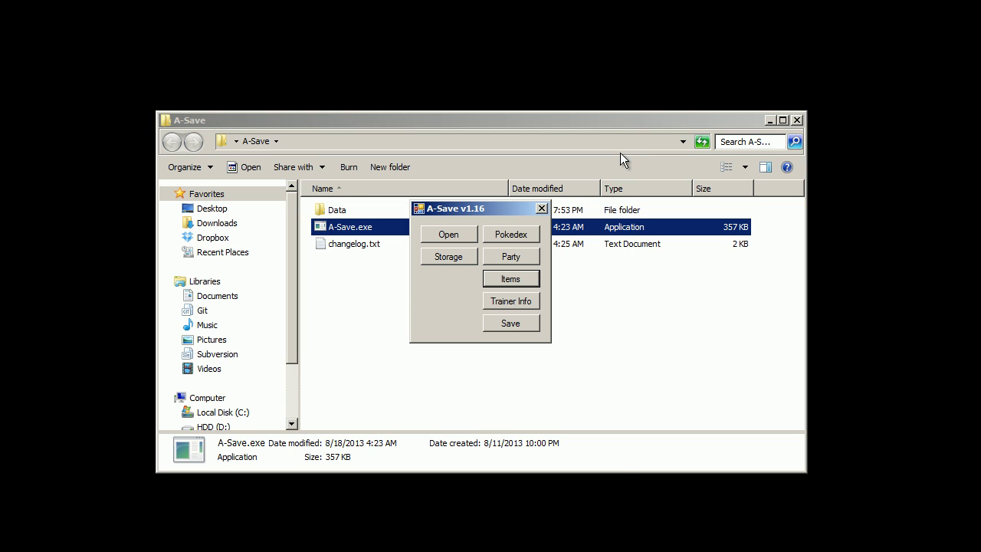
Step: Open the trainer info and look through the trainer's name editor, play time, money, coin and BP fields
left_click(526, 303)
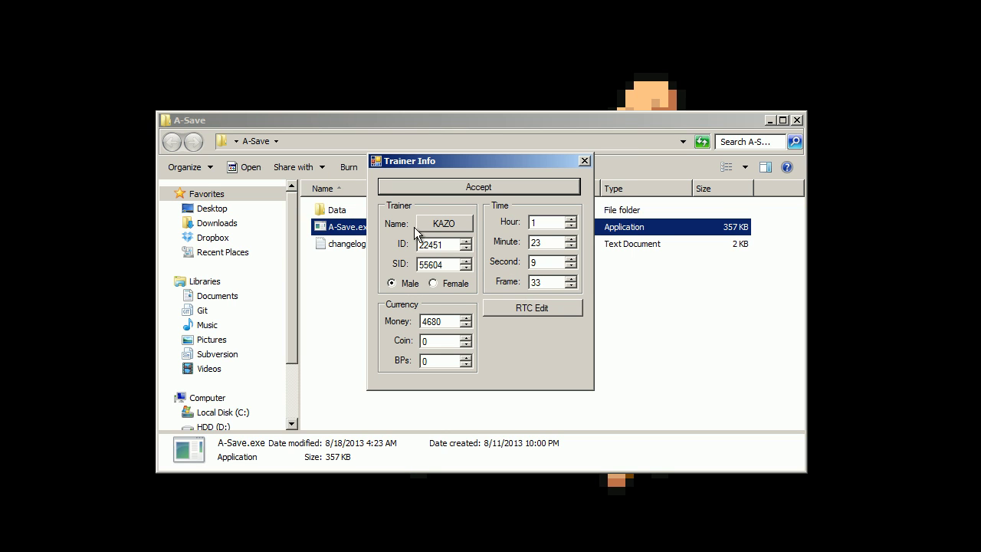
left_click(441, 224)
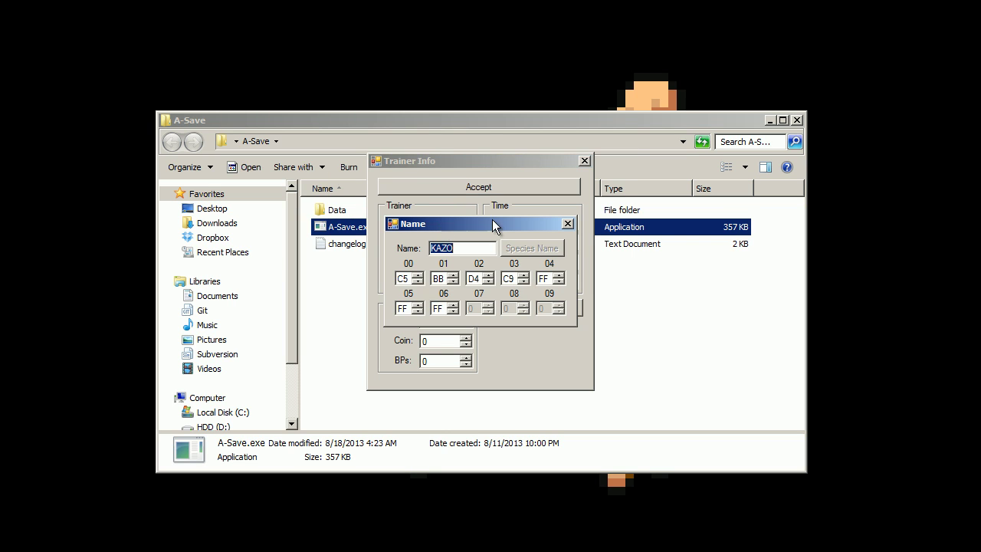
left_click(570, 223)
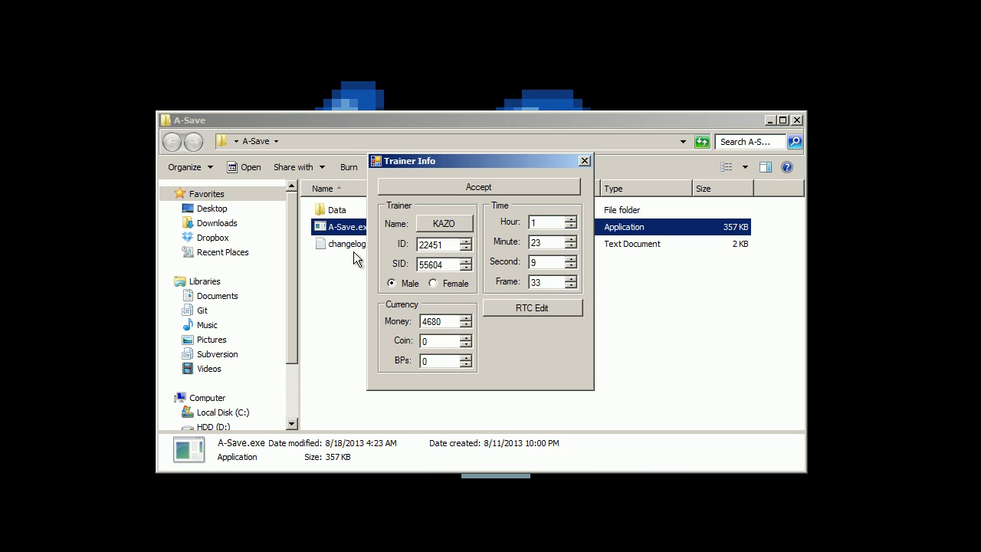
double_click(541, 243)
left_click_drag(455, 319, 400, 324)
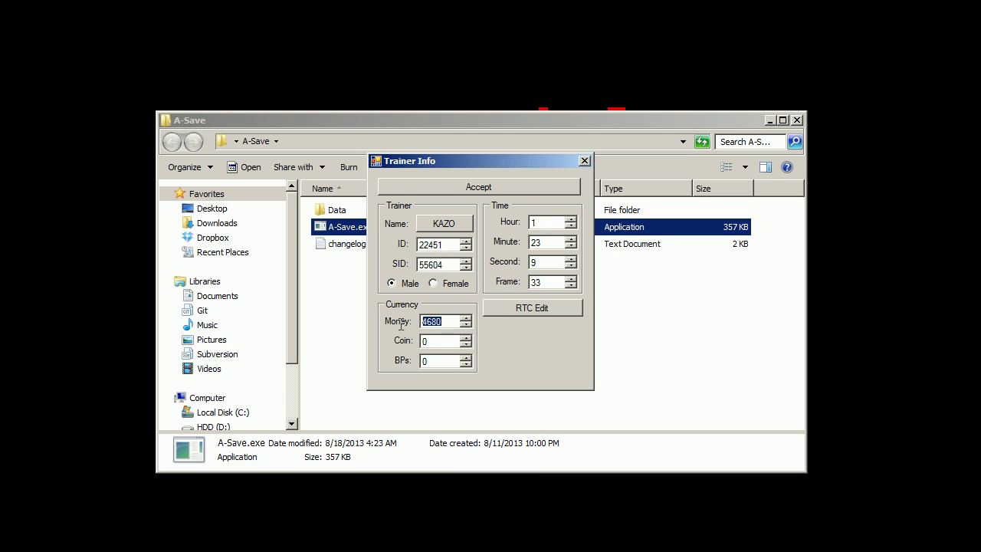
left_click(432, 338)
left_click(444, 363)
left_click(434, 359)
Step: Open the RTC editor from the trainer info, look at the initial and passed times, and reset the RTC
left_click(531, 308)
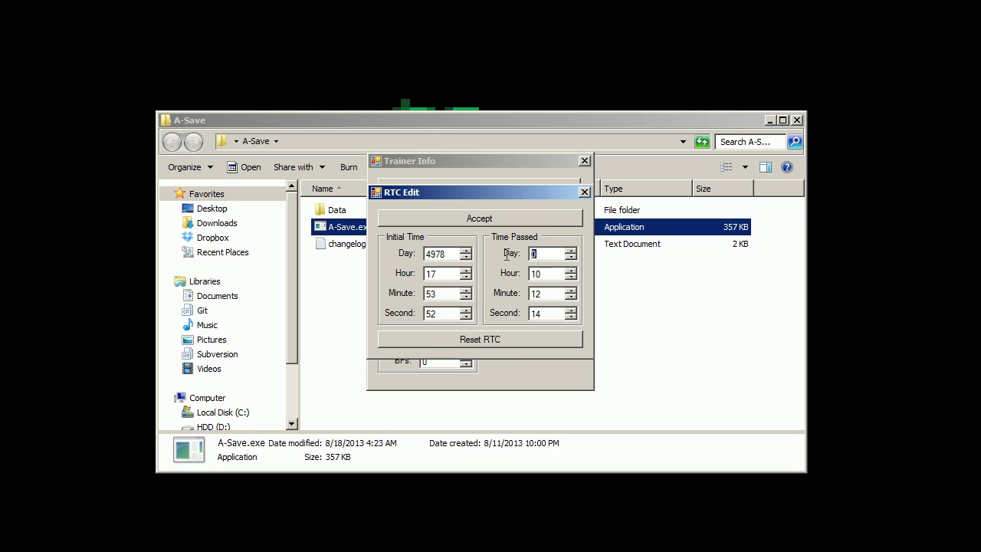
left_click_drag(557, 275, 532, 274)
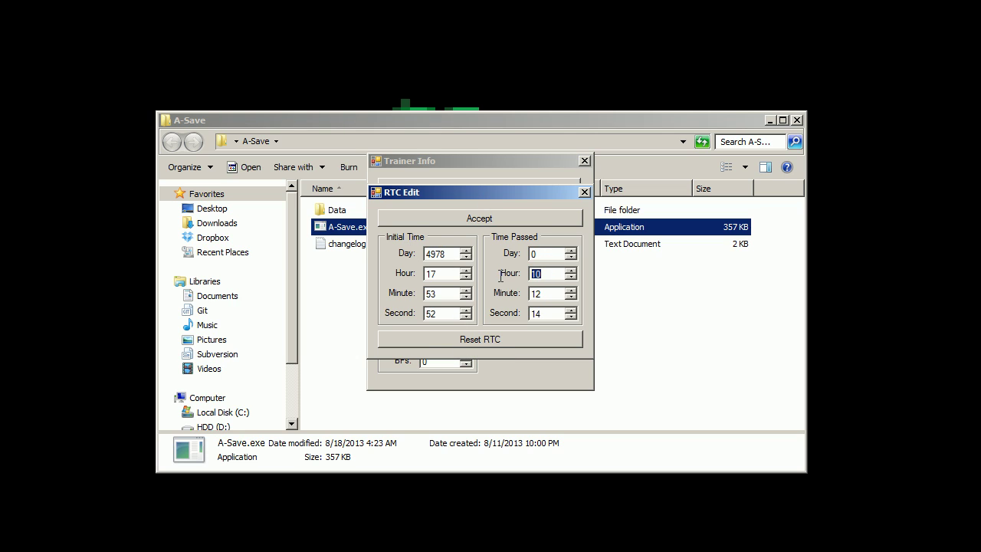
left_click(446, 254)
left_click(506, 341)
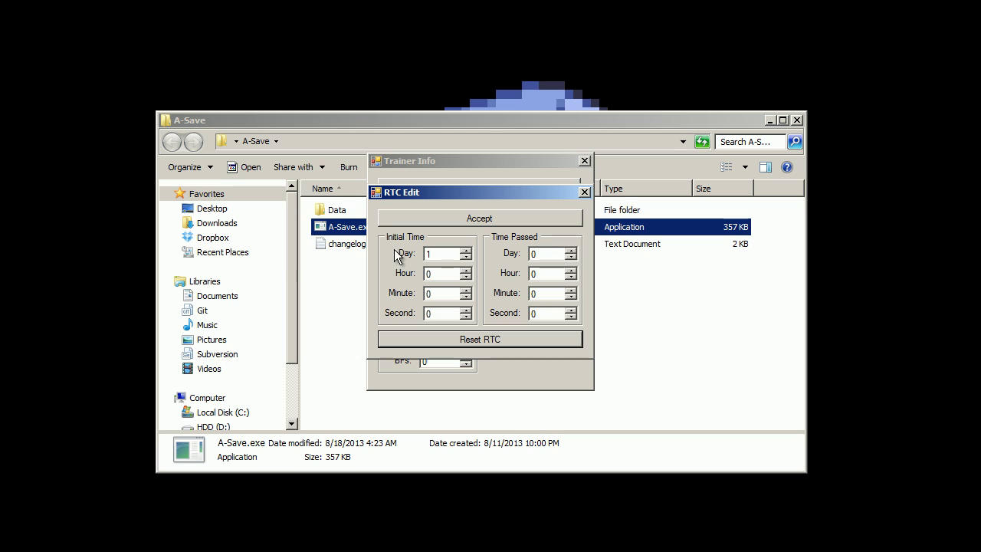
Step: Set the RTC's initial day to 1 and go through the day, hour and minute fields of the time passed
left_click(434, 254)
left_click(435, 272)
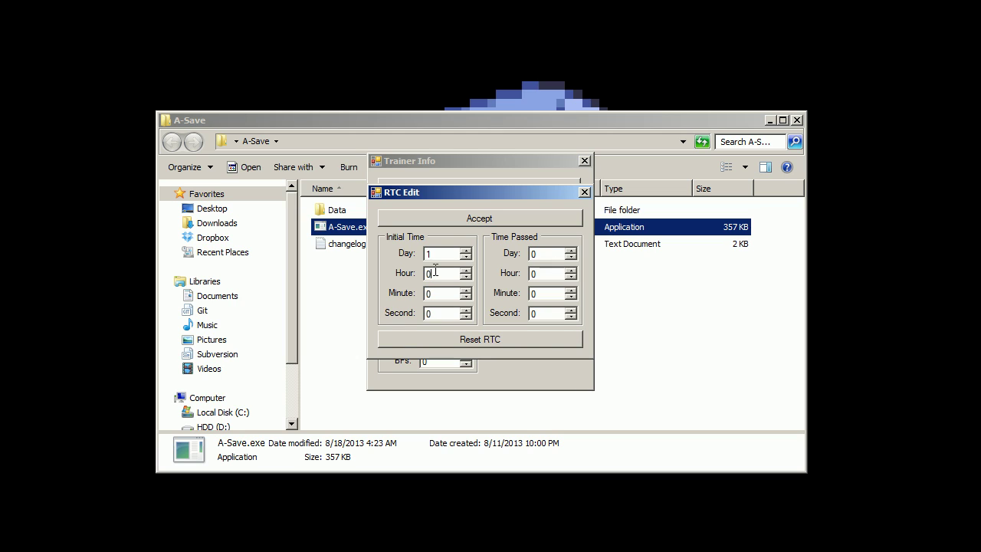
left_click(437, 255)
type("1")
left_click(533, 255)
left_click(544, 274)
double_click(534, 293)
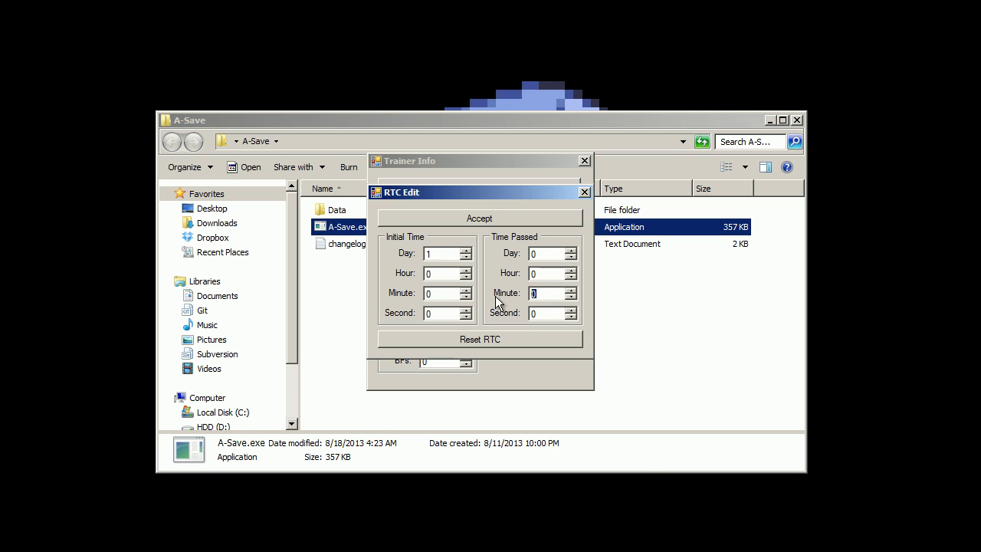
Step: Look through the day, hour, minute and second fields of the RTC's initial time
left_click(439, 255)
double_click(427, 255)
left_click(437, 276)
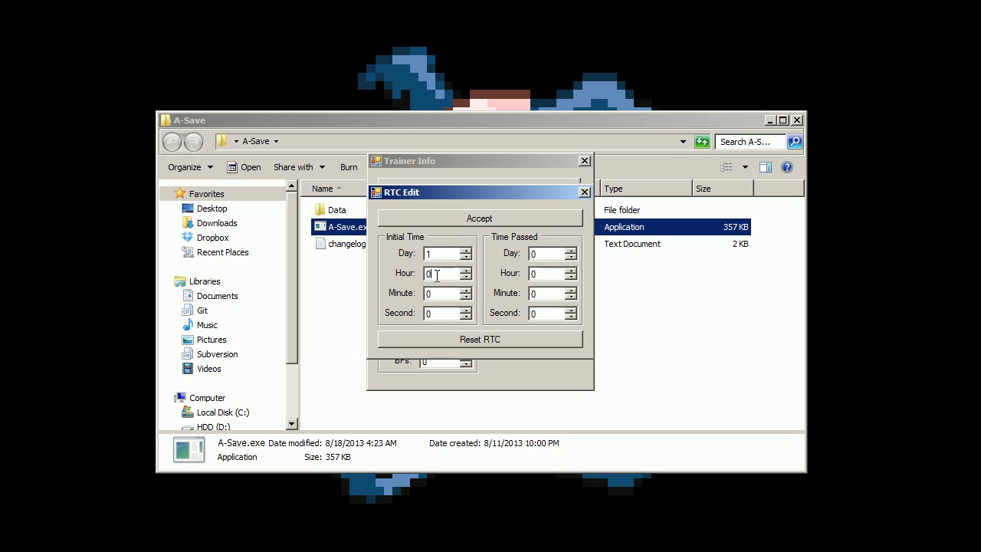
left_click(431, 293)
double_click(429, 294)
left_click(428, 313)
Step: Reset the RTC once more and close the RTC and trainer info editors without accepting
mouse_move(477, 190)
left_mouse_down()
mouse_move(511, 216)
mouse_move(485, 220)
mouse_move(476, 205)
left_mouse_up()
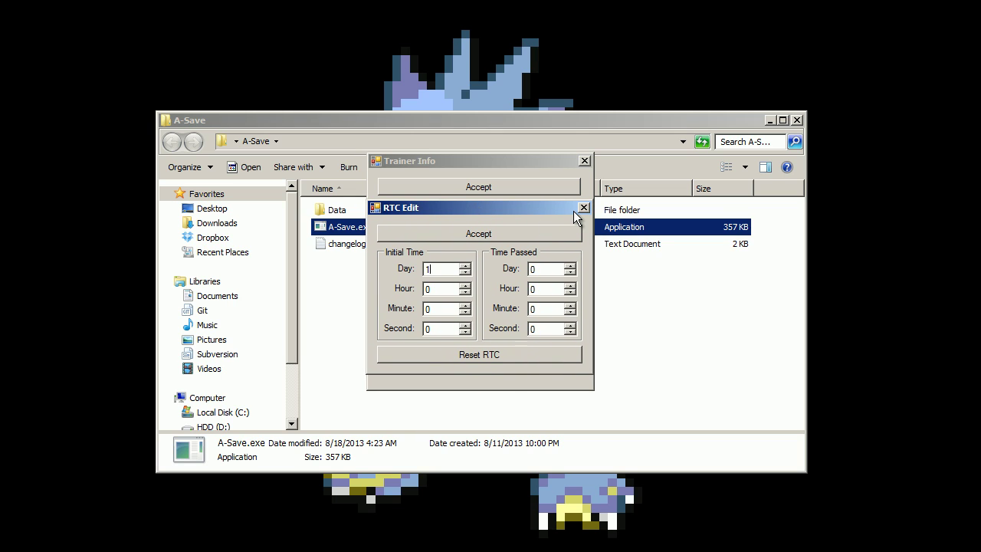
left_click(459, 354)
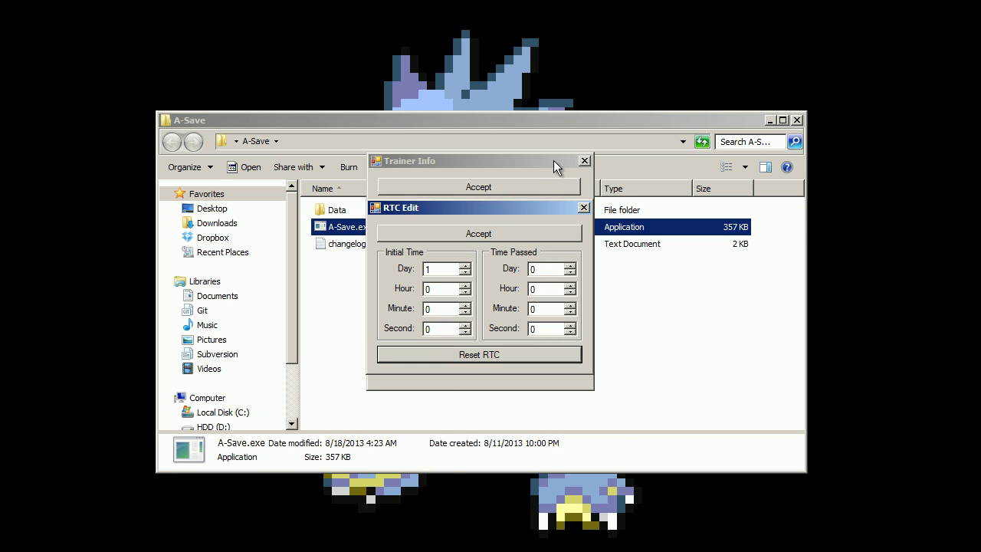
left_click(583, 160)
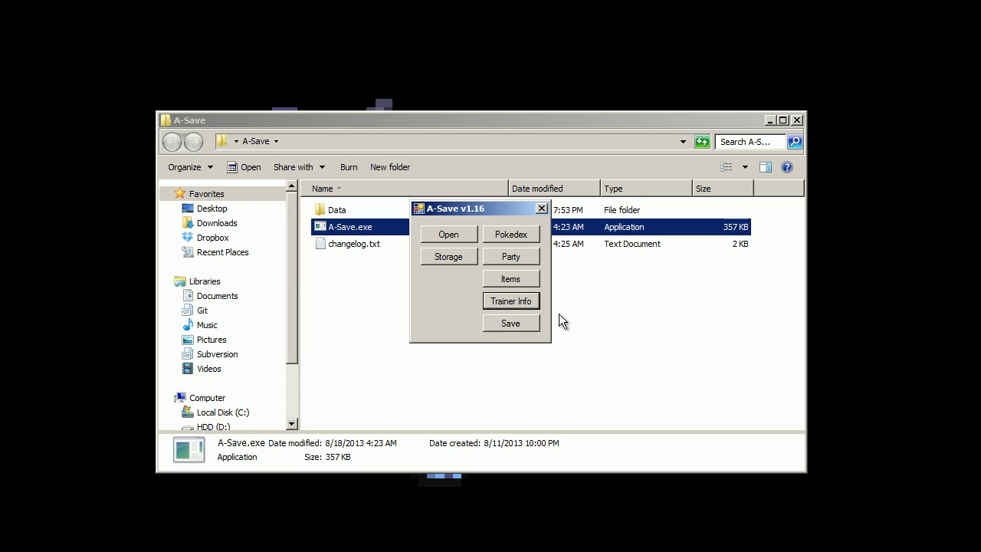
mouse_move(524, 215)
left_mouse_down()
mouse_move(639, 228)
mouse_move(685, 253)
mouse_move(673, 233)
mouse_move(499, 211)
mouse_move(509, 207)
left_mouse_up()
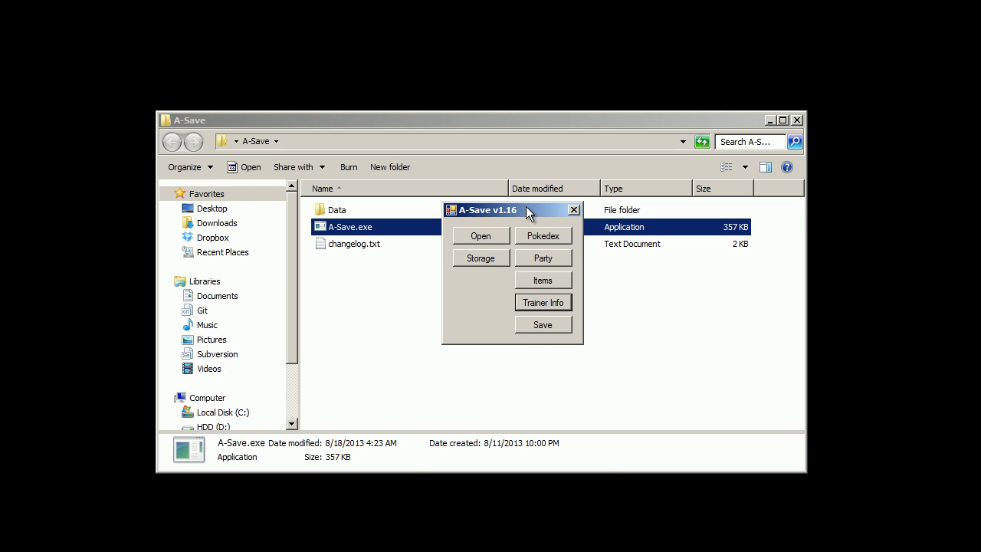
mouse_move(525, 206)
left_mouse_down()
mouse_move(503, 257)
mouse_move(512, 225)
mouse_move(483, 220)
mouse_move(534, 207)
left_mouse_up()
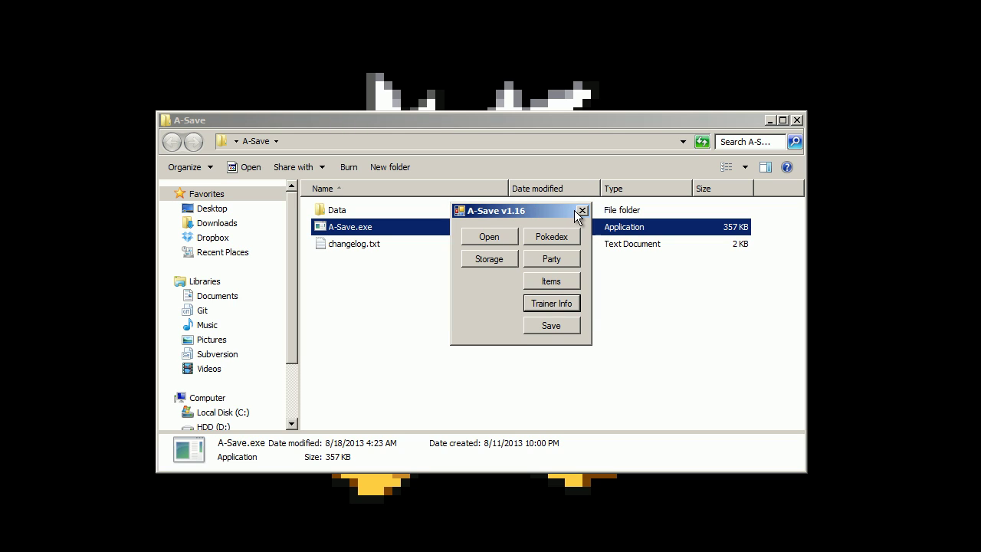